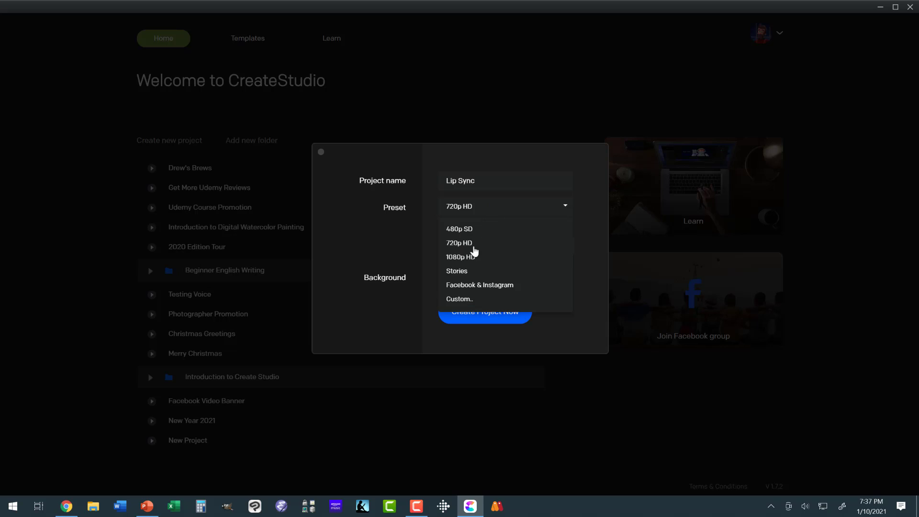
- Create the Lip Sync project with the 1080p HD preset and a white background
{"action": "left_click", "coordinate": [471, 253]}
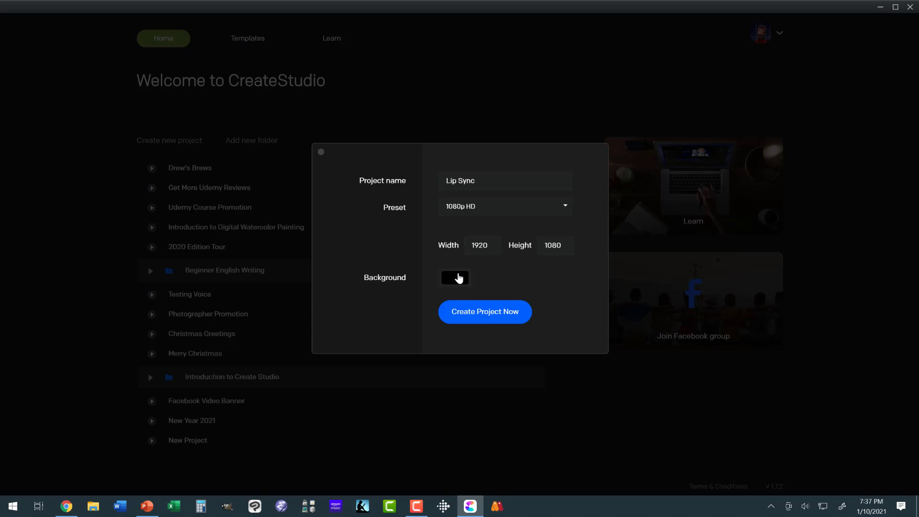
{"action": "left_click", "coordinate": [455, 281]}
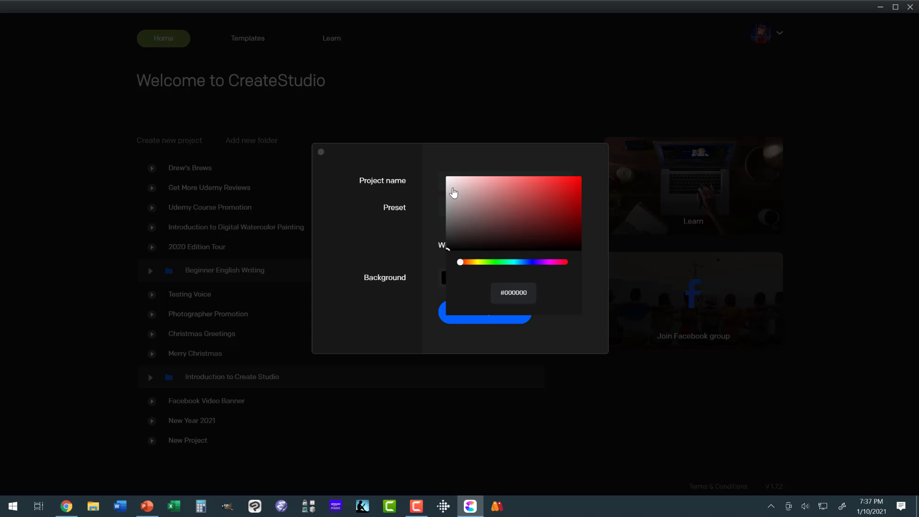
{"action": "left_click_drag", "start_coordinate": [453, 191], "coordinate": [437, 172]}
{"action": "left_click", "coordinate": [454, 319]}
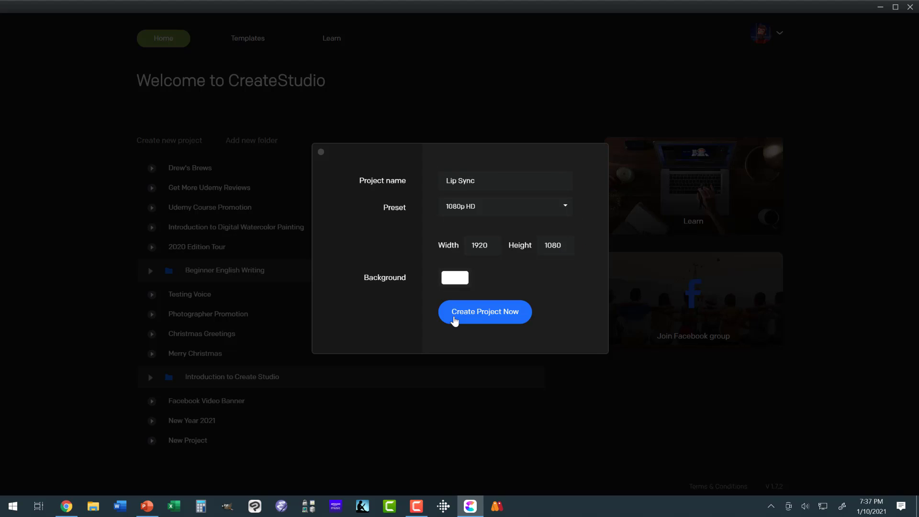
{"action": "left_click", "coordinate": [451, 312]}
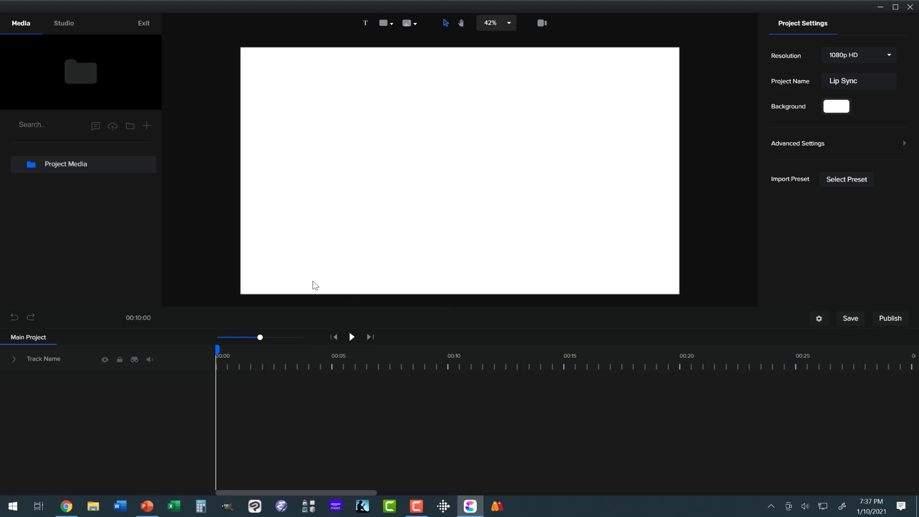
- Write a text-to-speech script that greets a person by first name and asks "what are you doing today."
{"action": "left_click", "coordinate": [95, 126]}
{"action": "left_click_drag", "start_coordinate": [449, 138], "coordinate": [330, 132]}
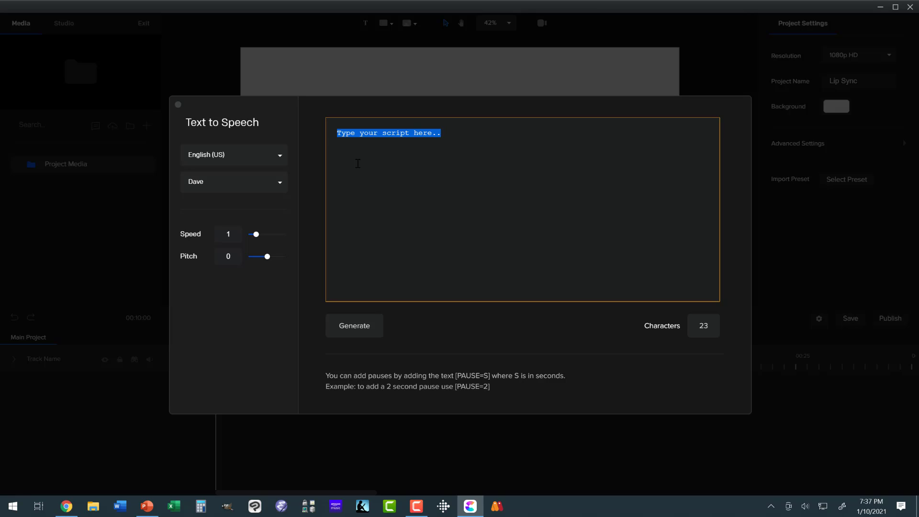
{"action": "type", "text": "Hey Fred"}
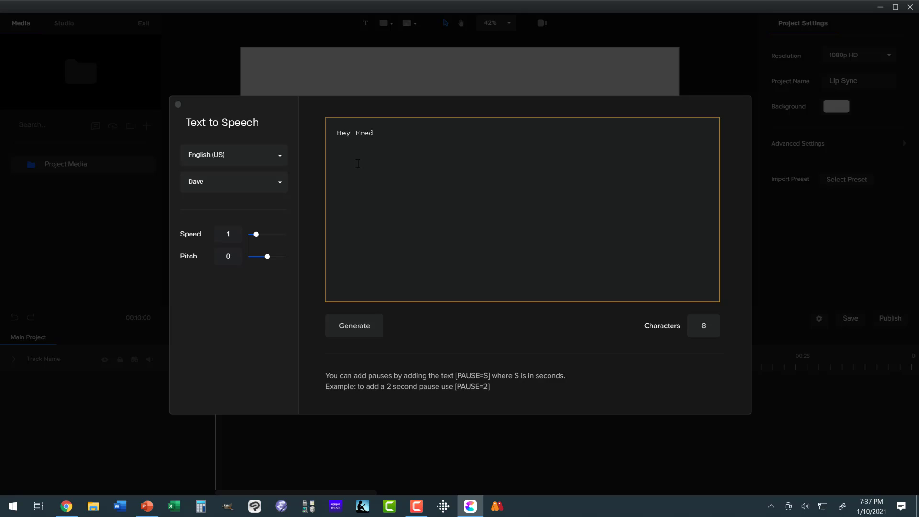
{"action": "type", "text": ", wh"}
{"action": "type", "text": "at's up"}
{"action": "type", "text": "you doing today."}
- Generate the speech with the English (US) Holly voice at a speed of 0.89
{"action": "left_click", "coordinate": [280, 182]}
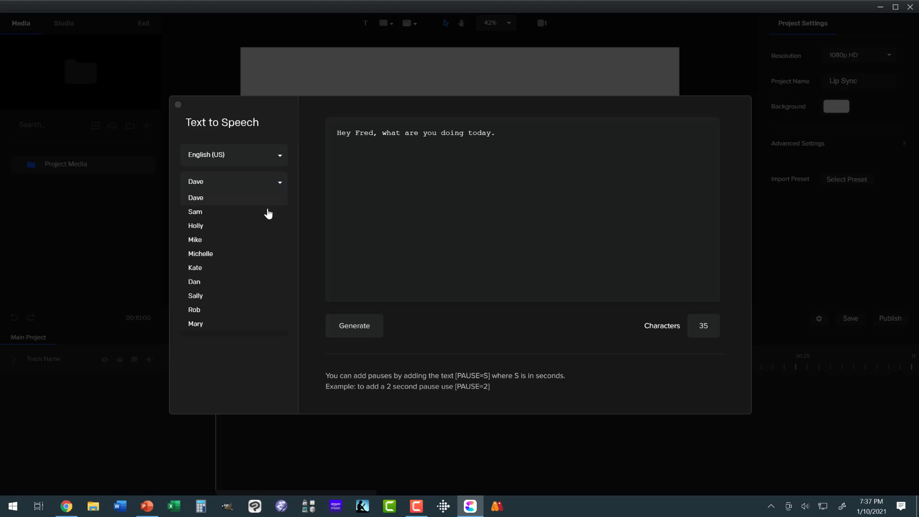
{"action": "left_click", "coordinate": [264, 226]}
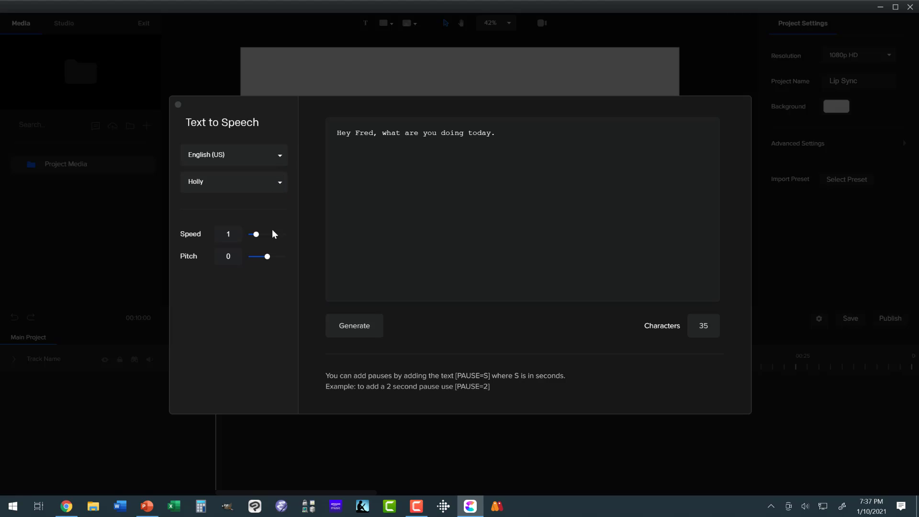
{"action": "left_click", "coordinate": [358, 330]}
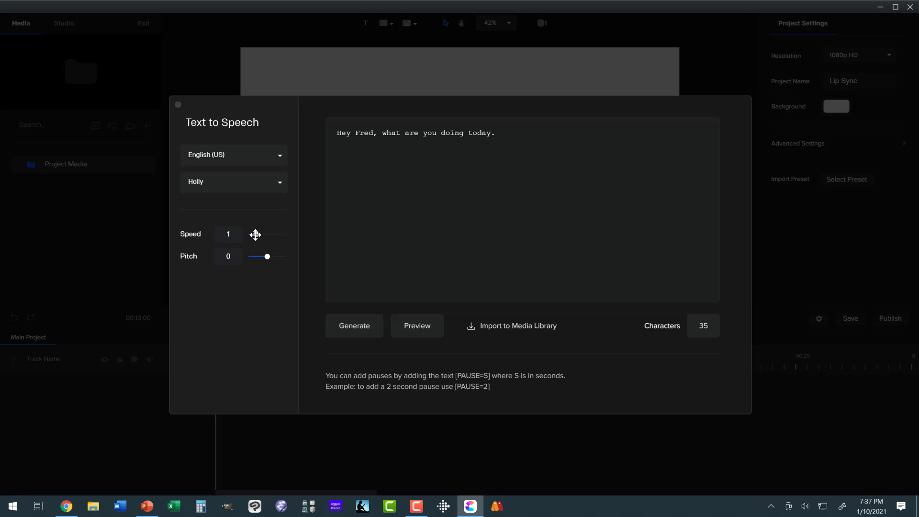
{"action": "left_click_drag", "start_coordinate": [255, 234], "coordinate": [255, 234]}
{"action": "left_click", "coordinate": [367, 326]}
- Import the generated speech into the media library and place it at the start of the timeline
{"action": "left_click", "coordinate": [493, 331]}
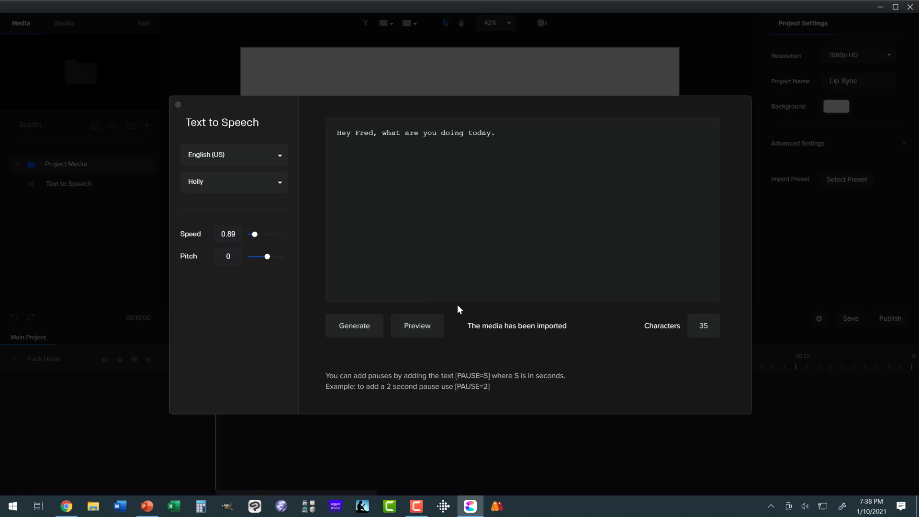
{"action": "left_click", "coordinate": [179, 105]}
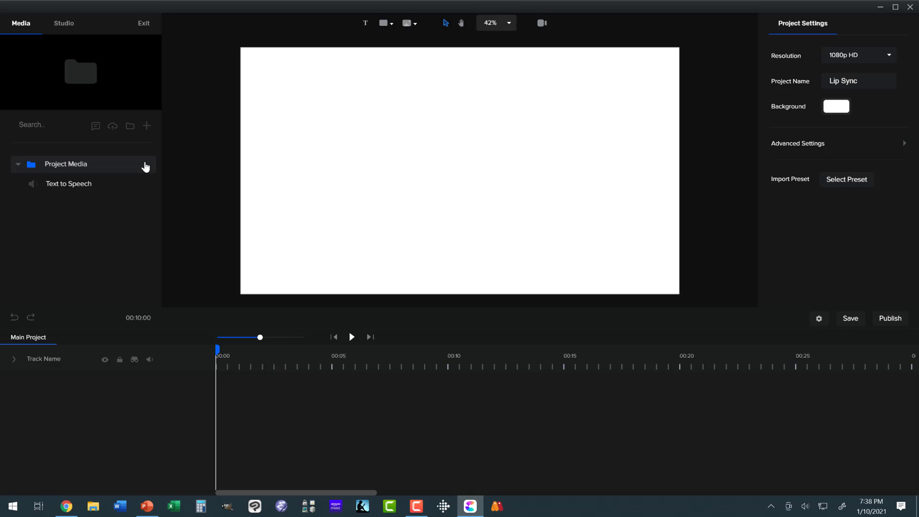
{"action": "left_click_drag", "start_coordinate": [86, 186], "coordinate": [349, 178]}
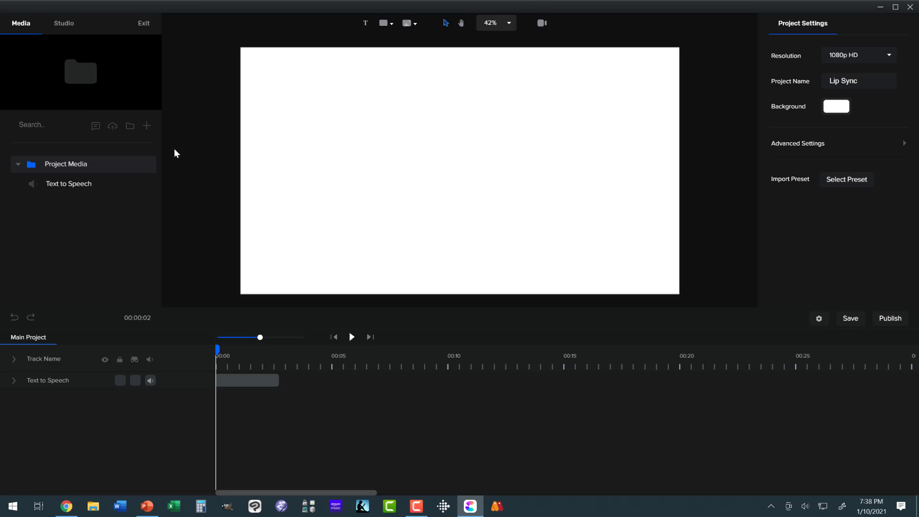
- Add the Teacher character from the Studio's 3D characters to the canvas
{"action": "left_click", "coordinate": [60, 26]}
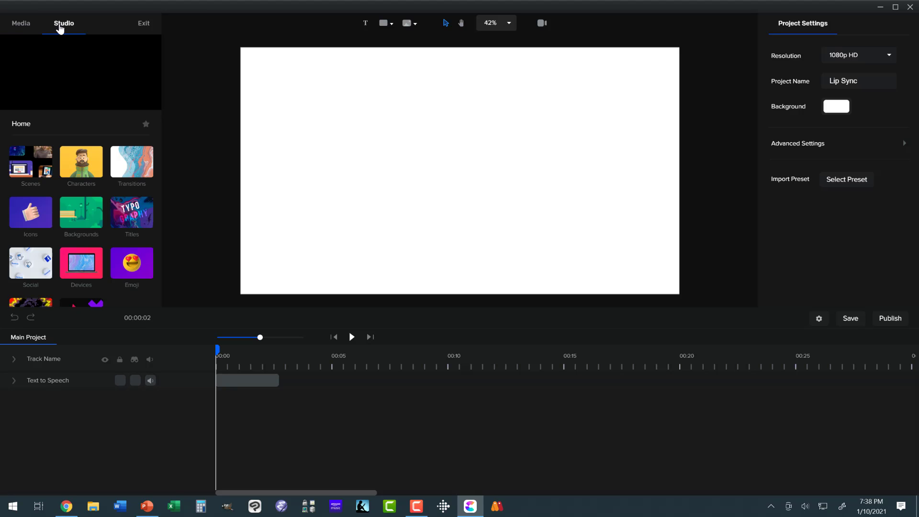
{"action": "left_click", "coordinate": [81, 162]}
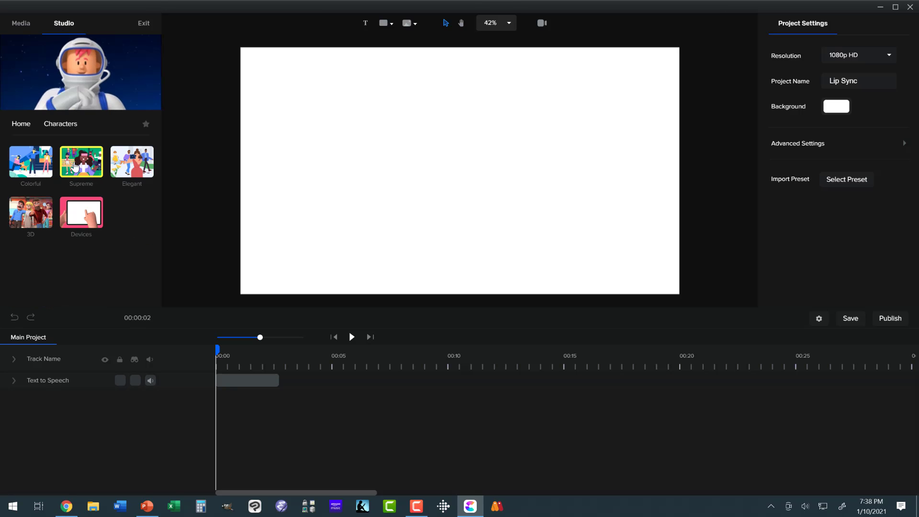
{"action": "left_click", "coordinate": [30, 212]}
{"action": "scroll", "coordinate": [130, 201], "scroll_direction": "down", "scroll_amount": 1}
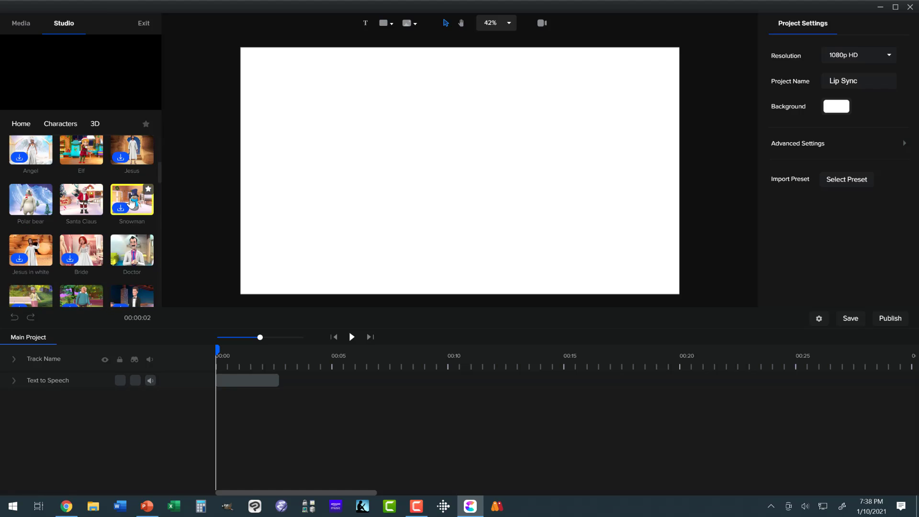
{"action": "scroll", "coordinate": [130, 201], "scroll_direction": "down", "scroll_amount": 1}
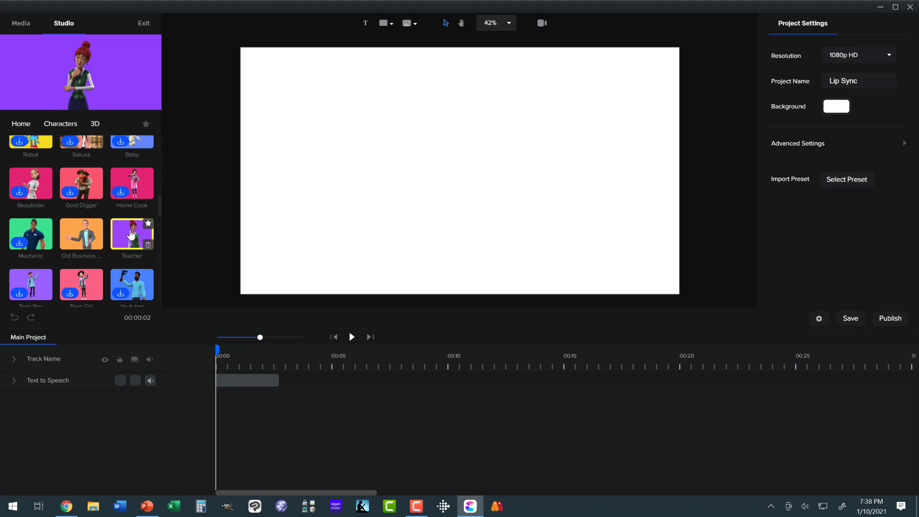
{"action": "left_click_drag", "start_coordinate": [132, 234], "coordinate": [344, 194]}
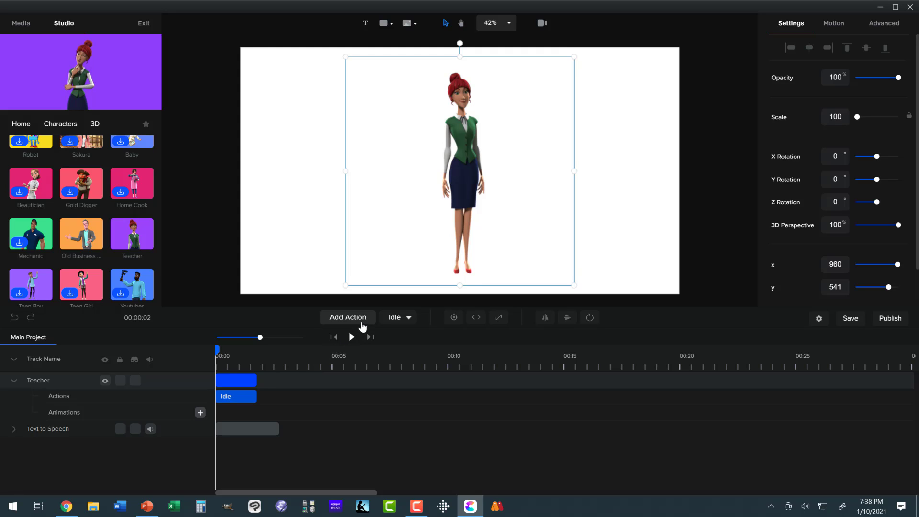
- Try the Talking action on the Teacher, settle on Talking Another Variation, and play back the project
{"action": "left_click", "coordinate": [395, 319]}
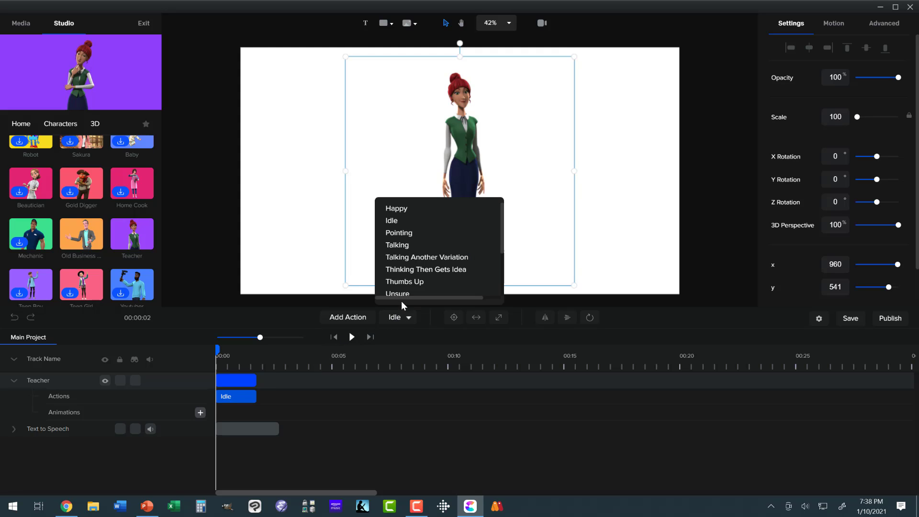
{"action": "left_click", "coordinate": [401, 250]}
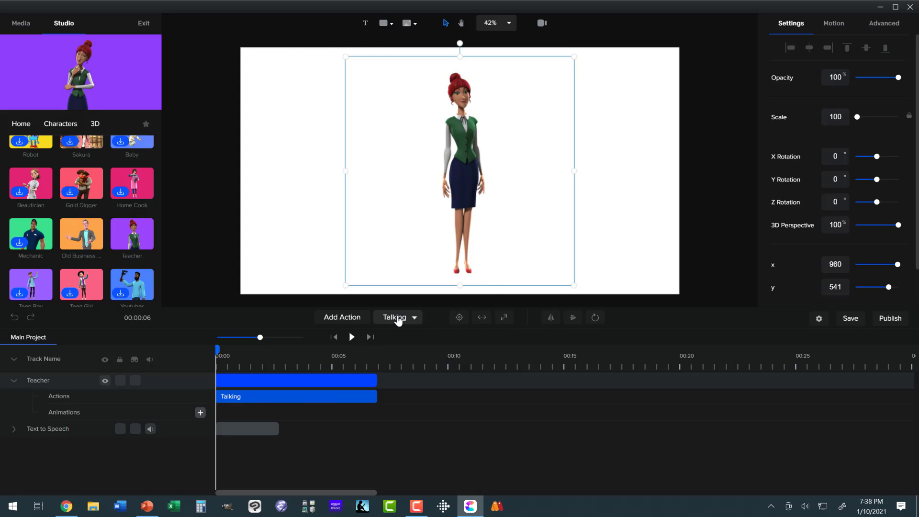
{"action": "left_click", "coordinate": [397, 319]}
{"action": "left_click", "coordinate": [408, 261]}
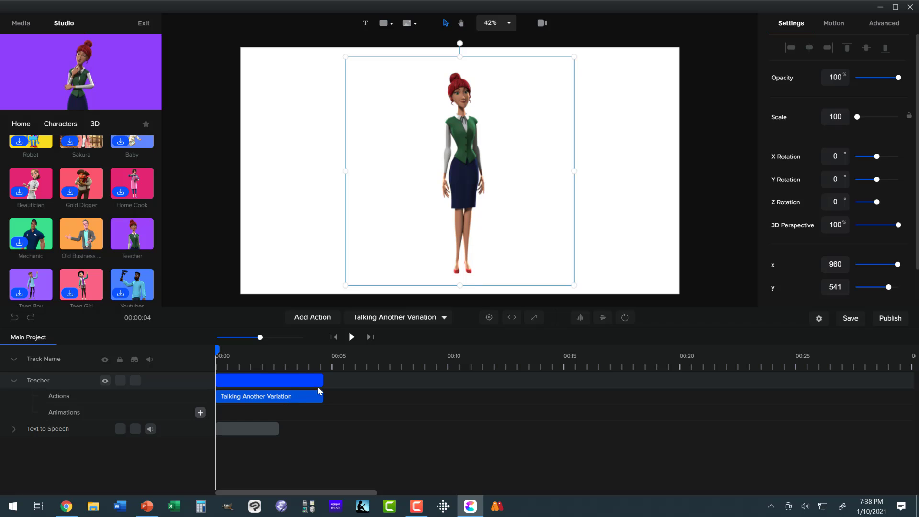
{"action": "left_click", "coordinate": [351, 337]}
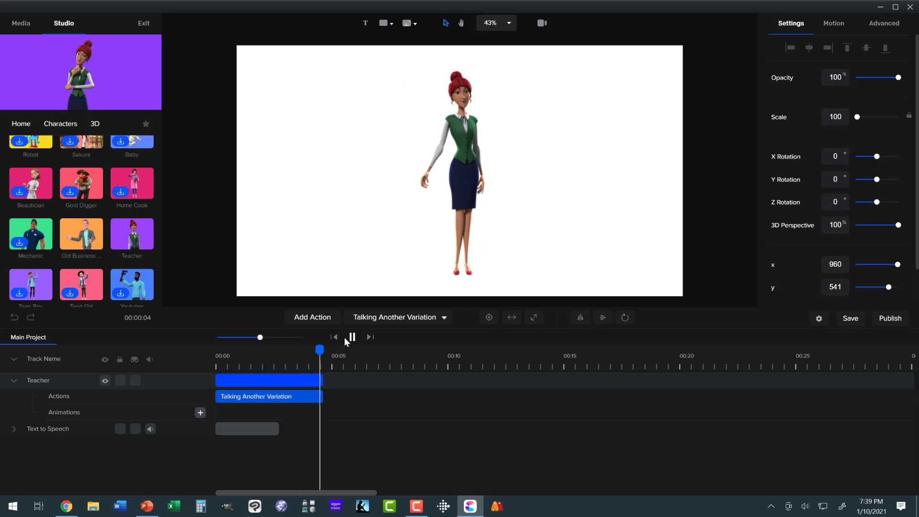
- Trim the Teacher clip to the end of the Text to Speech clip and play it from the beginning
{"action": "left_click", "coordinate": [317, 382]}
{"action": "left_click_drag", "start_coordinate": [321, 381], "coordinate": [281, 387]}
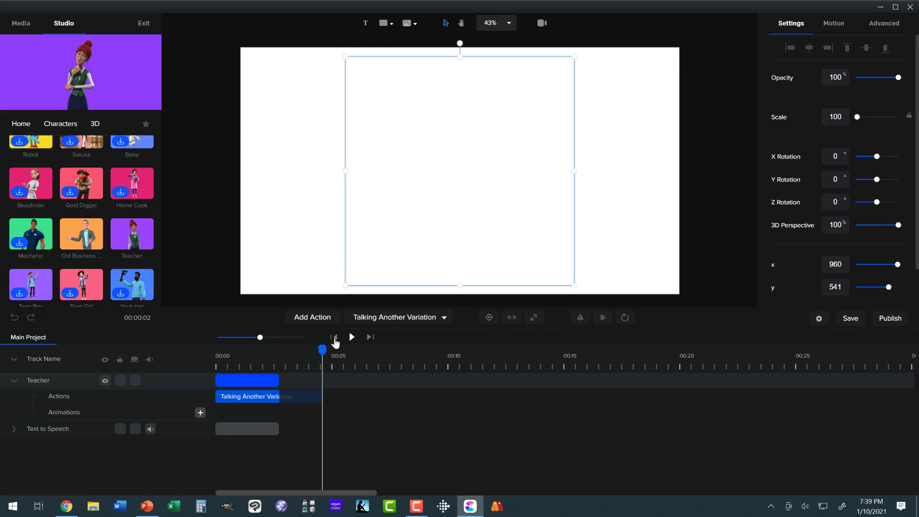
{"action": "left_click", "coordinate": [335, 338]}
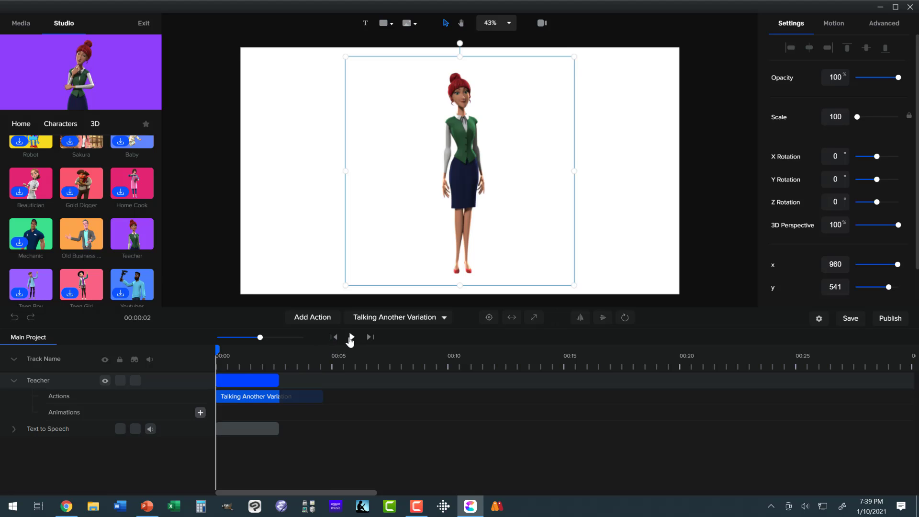
{"action": "left_click", "coordinate": [352, 338]}
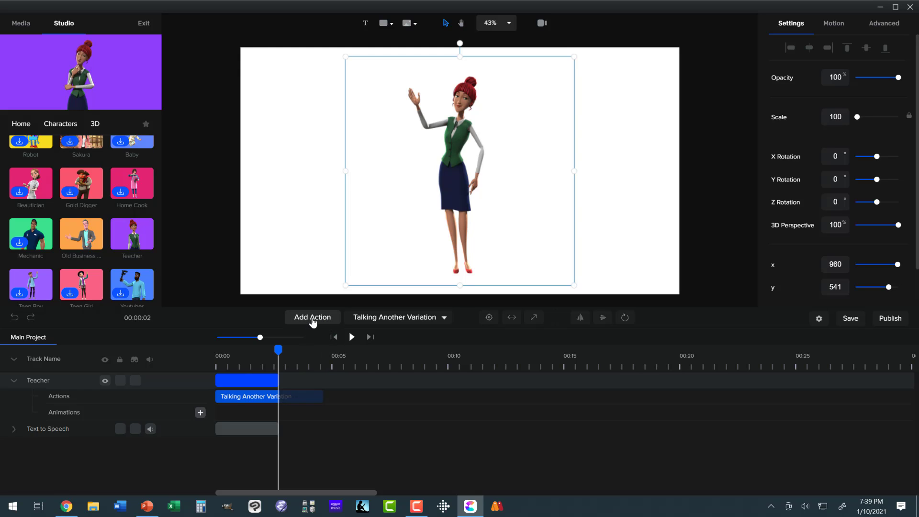
- Try a Wave action after the Teacher's talking action, and reverse it by deleting the action and retrimming the clip to the speech's end
{"action": "left_click", "coordinate": [313, 321]}
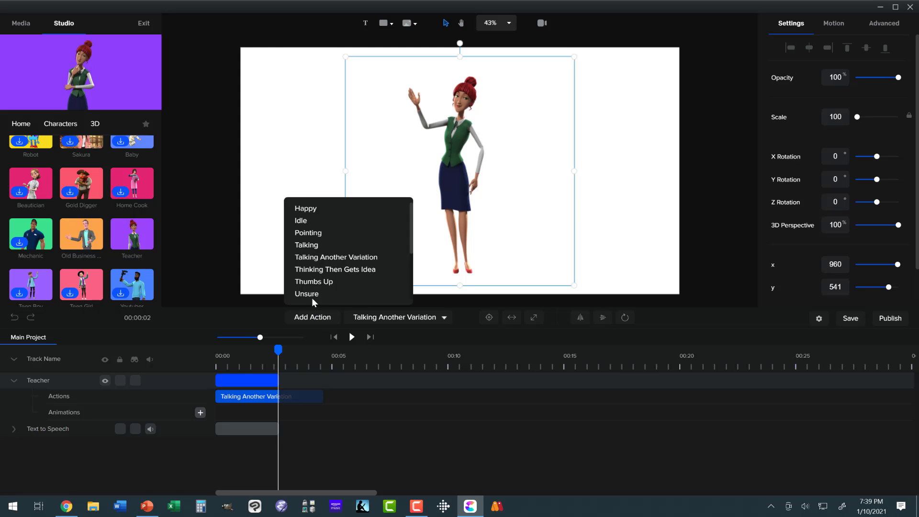
{"action": "scroll", "coordinate": [315, 295], "scroll_direction": "down", "scroll_amount": 2}
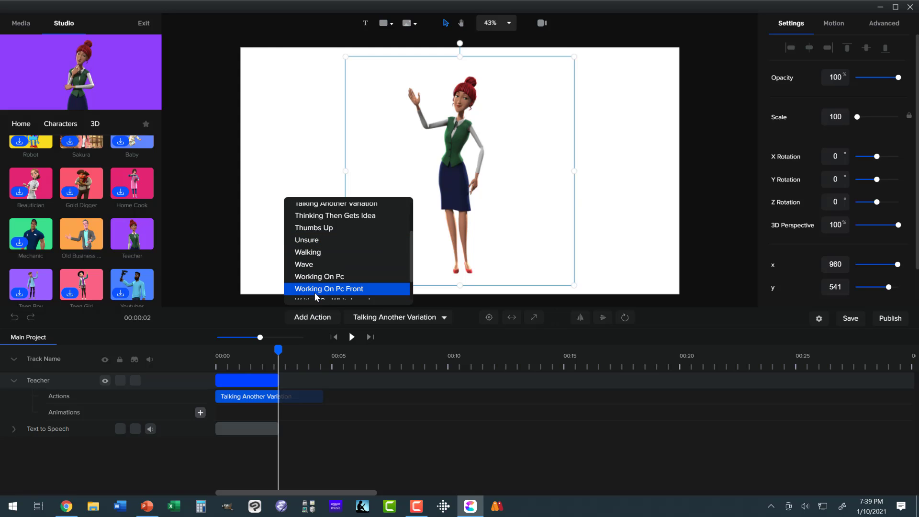
{"action": "left_click", "coordinate": [309, 265]}
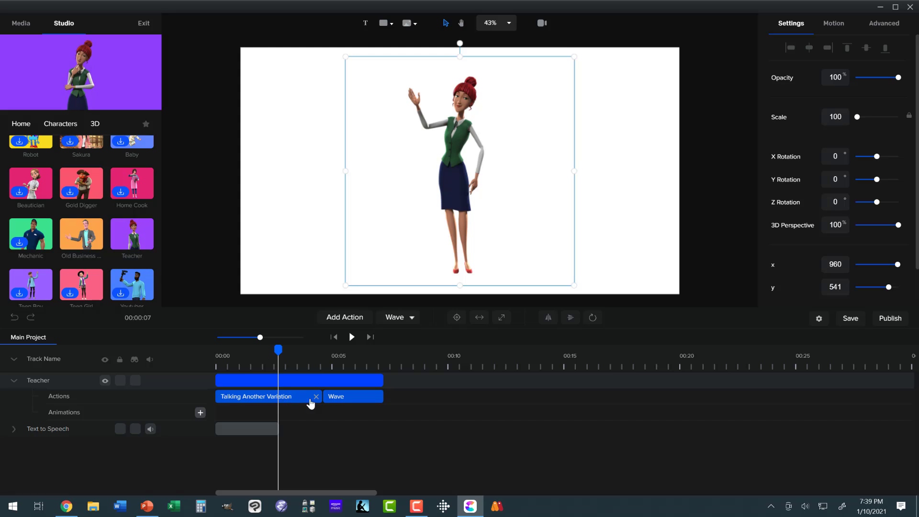
{"action": "left_click", "coordinate": [377, 397]}
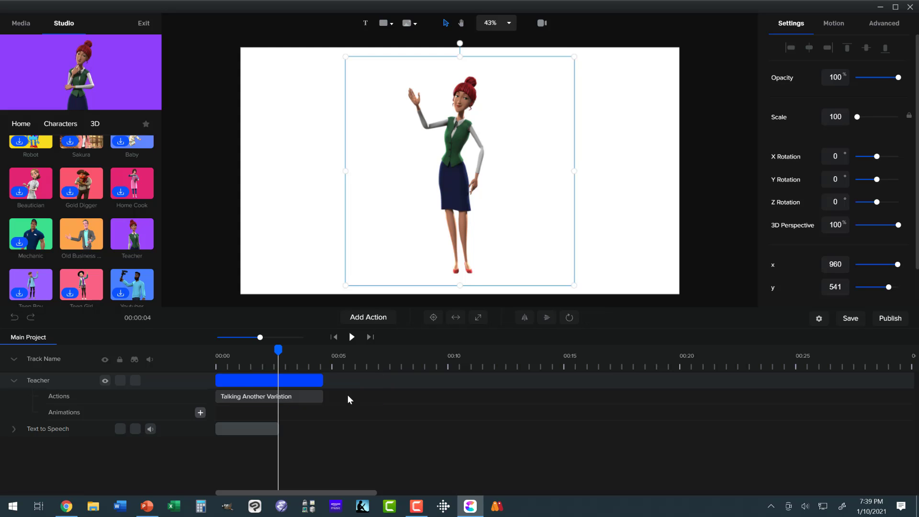
{"action": "left_click_drag", "start_coordinate": [319, 381], "coordinate": [279, 382]}
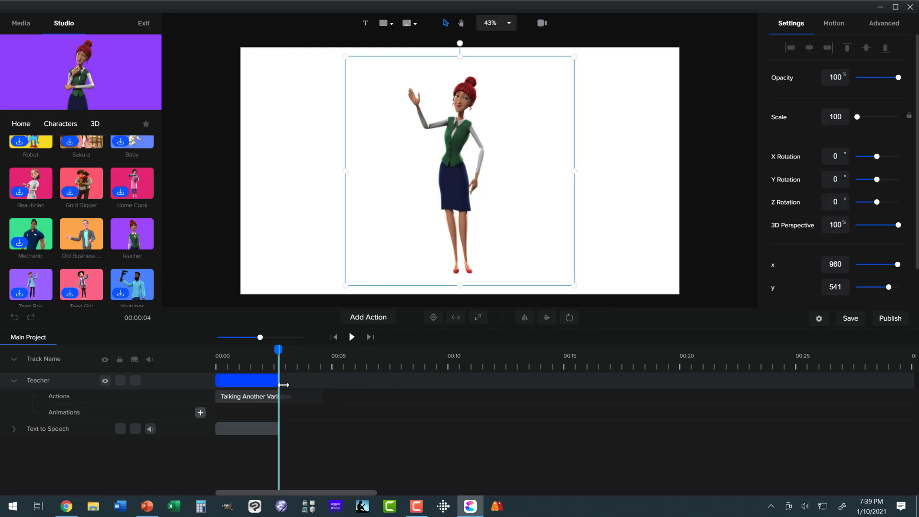
- Duplicate the Teacher clip and move the copy so it starts where the original ends
{"action": "left_click", "coordinate": [268, 427]}
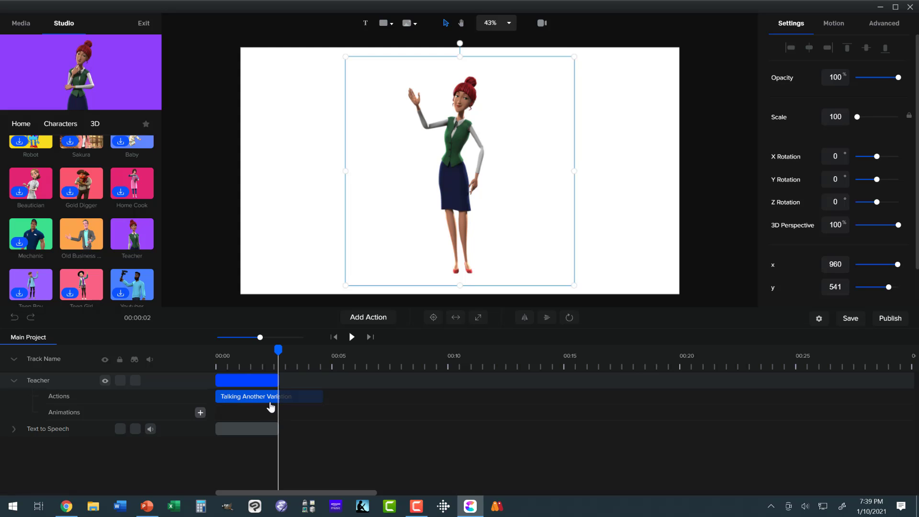
{"action": "right_click", "coordinate": [262, 379]}
{"action": "left_click", "coordinate": [275, 389]}
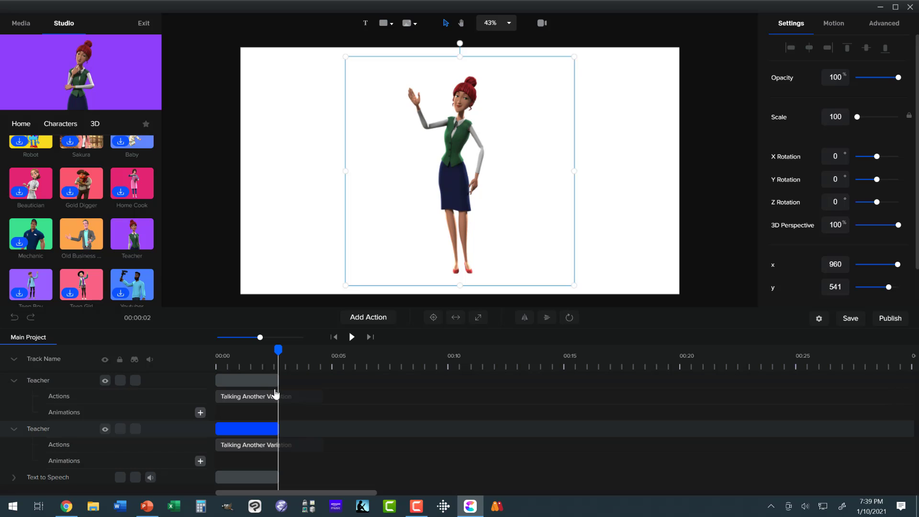
{"action": "left_click_drag", "start_coordinate": [261, 382], "coordinate": [316, 382]}
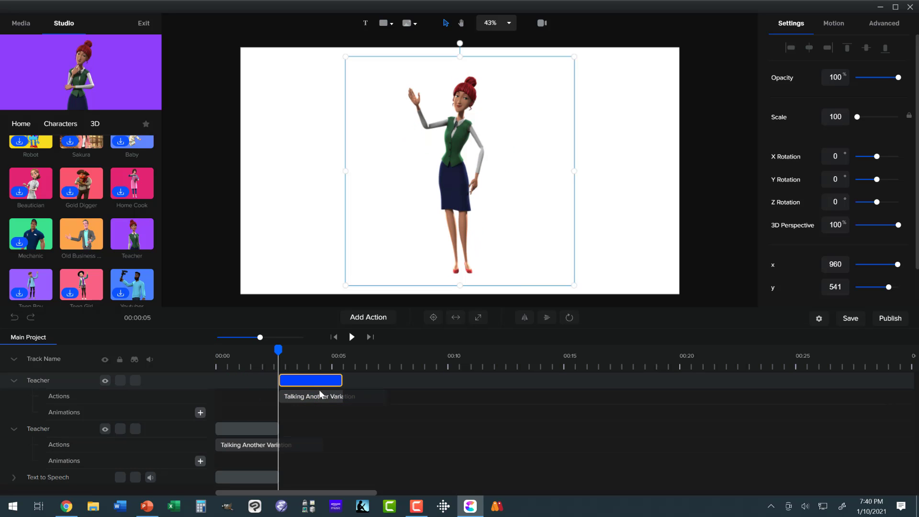
- Change the duplicated Teacher clip's action to Wave and play the project from the beginning
{"action": "left_click", "coordinate": [313, 382]}
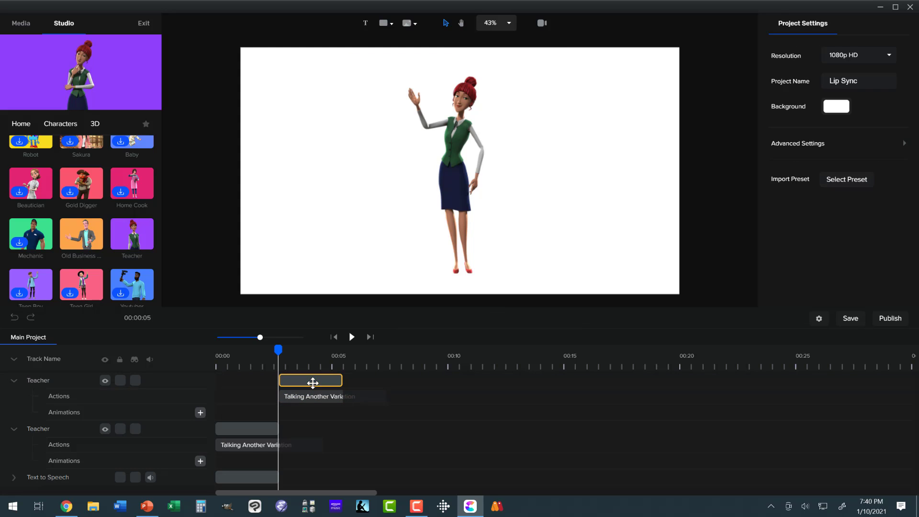
{"action": "left_click", "coordinate": [312, 383]}
{"action": "left_click", "coordinate": [312, 396]}
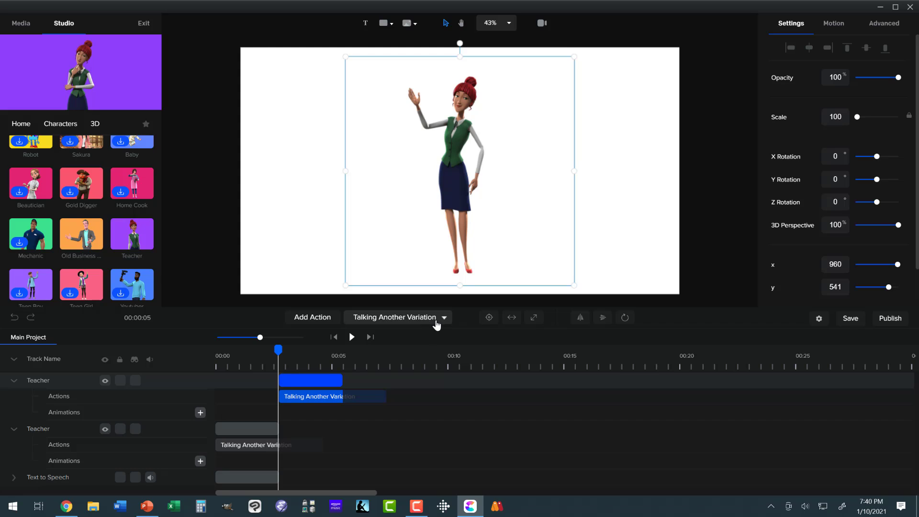
{"action": "left_click", "coordinate": [442, 321]}
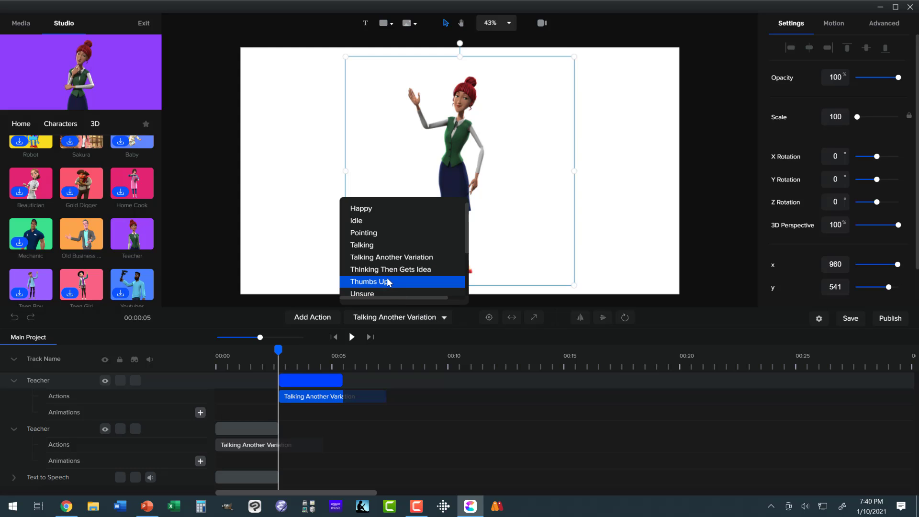
{"action": "scroll", "coordinate": [388, 282], "scroll_direction": "down", "scroll_amount": 3}
{"action": "left_click", "coordinate": [370, 261]}
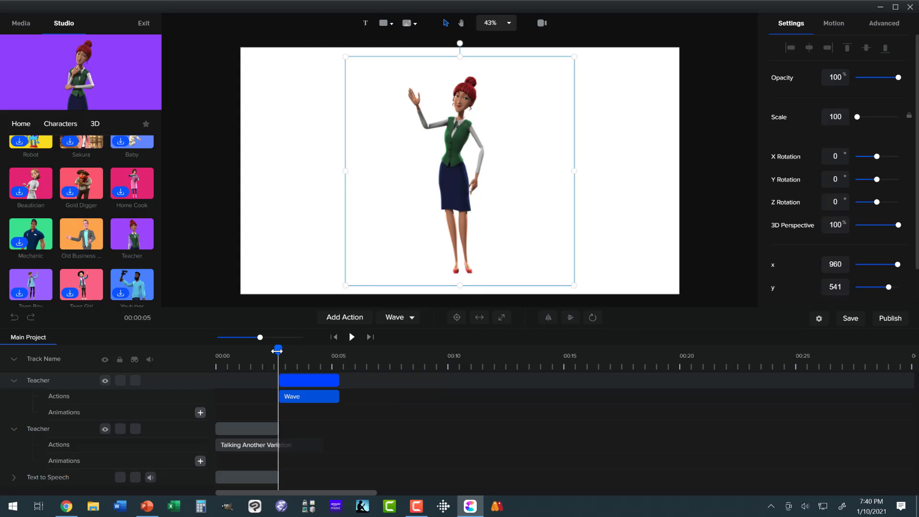
{"action": "left_click_drag", "start_coordinate": [277, 351], "coordinate": [211, 358]}
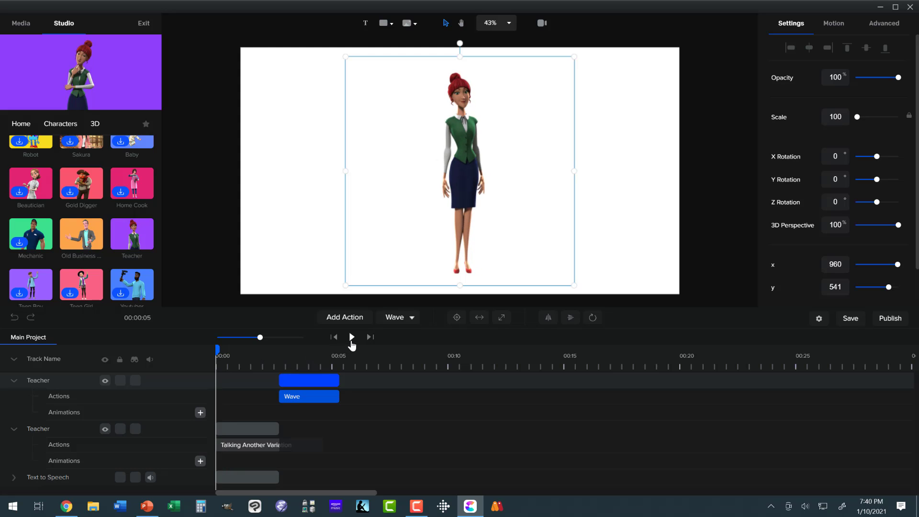
{"action": "left_click", "coordinate": [352, 338]}
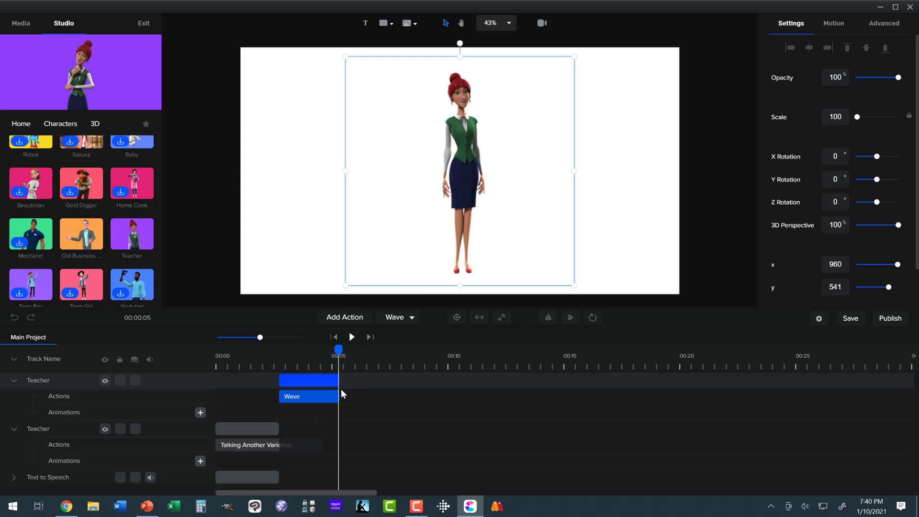
- Move the Wave clip later on the timeline to open a gap, and duplicate the talking Teacher clip
{"action": "left_click", "coordinate": [279, 445]}
{"action": "left_click", "coordinate": [297, 380]}
{"action": "left_click_drag", "start_coordinate": [297, 380], "coordinate": [351, 383]}
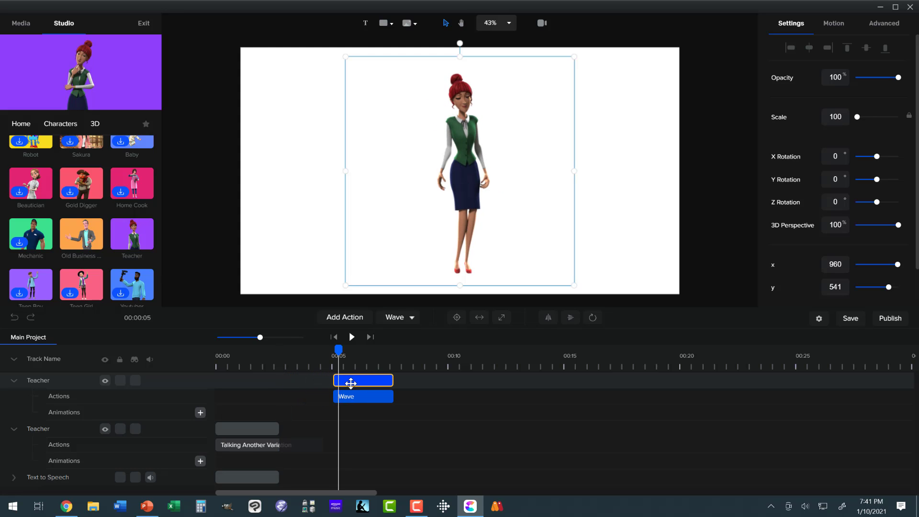
{"action": "right_click", "coordinate": [257, 429]}
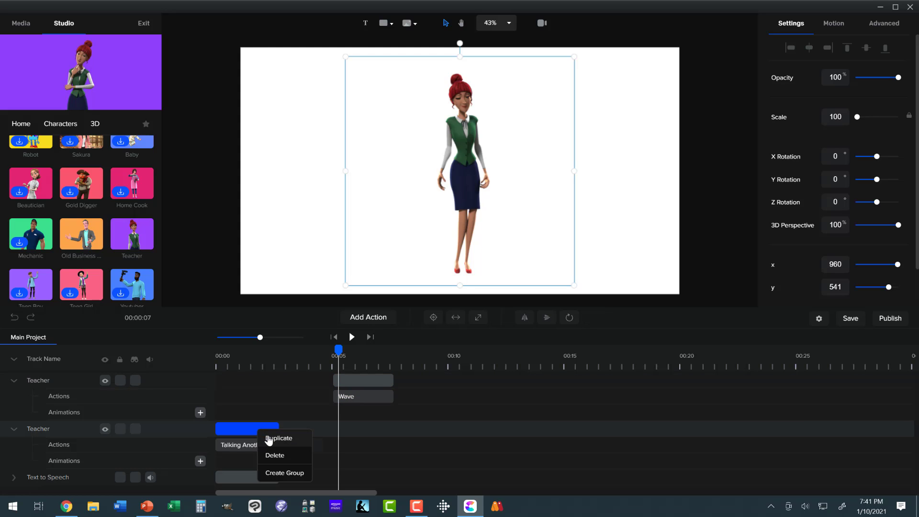
{"action": "left_click", "coordinate": [269, 439]}
{"action": "left_click", "coordinate": [270, 443]}
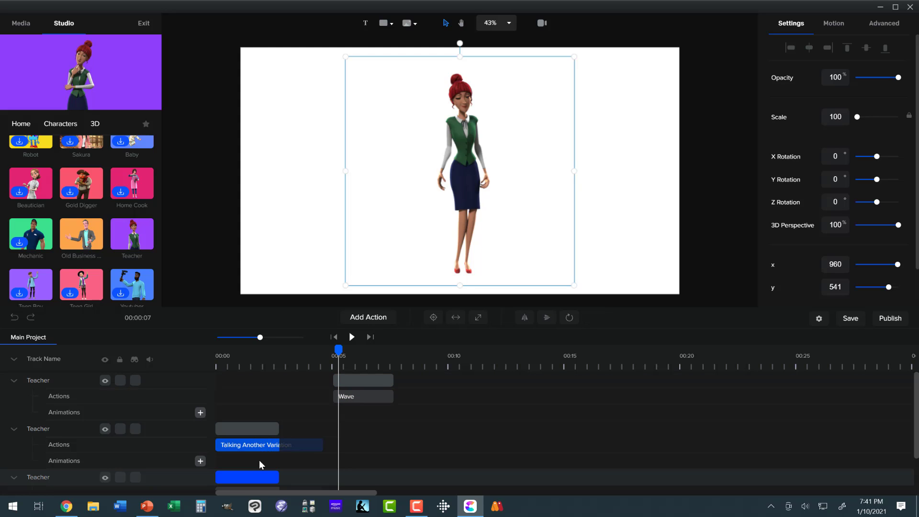
{"action": "scroll", "coordinate": [259, 461], "scroll_direction": "down", "scroll_amount": 1}
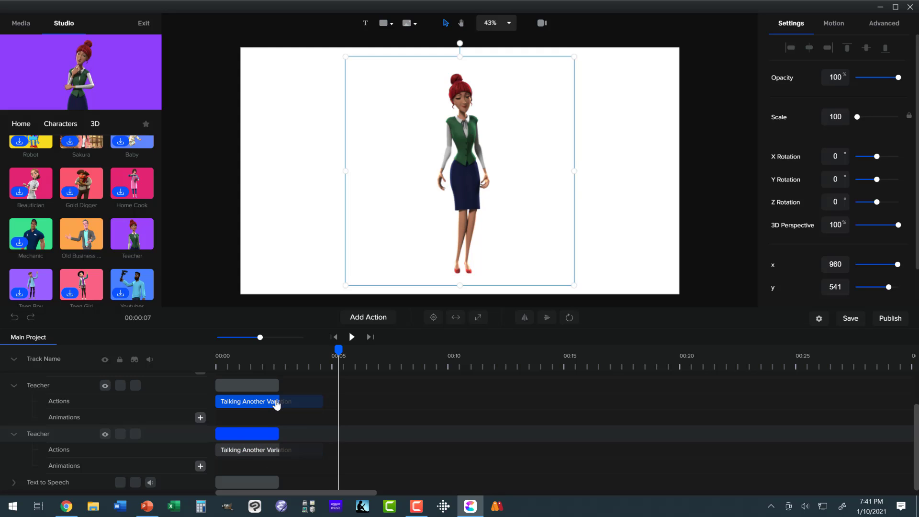
{"action": "scroll", "coordinate": [277, 405], "scroll_direction": "up", "scroll_amount": 1}
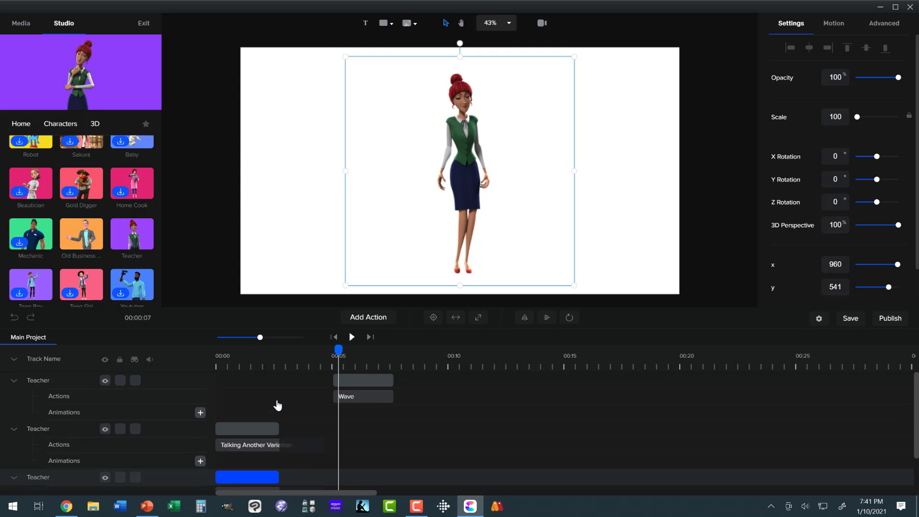
- Extend one talking Teacher clip to the action's full length and trim its start so only the final part of the action remains
{"action": "left_click", "coordinate": [266, 426]}
{"action": "left_click", "coordinate": [266, 426]}
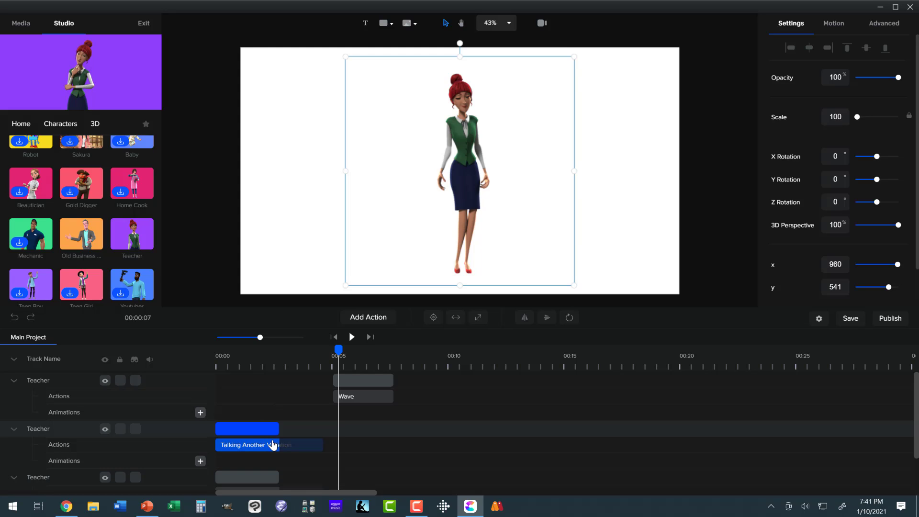
{"action": "left_click", "coordinate": [273, 444]}
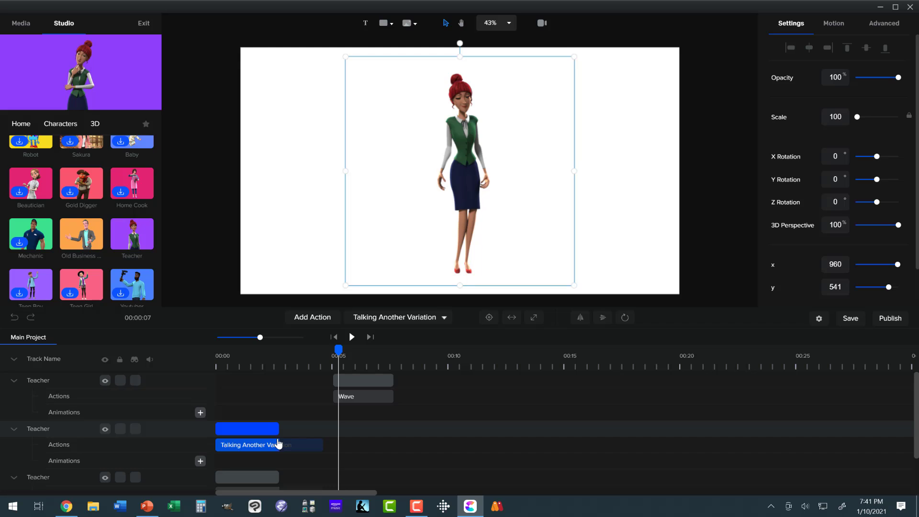
{"action": "left_click_drag", "start_coordinate": [277, 432], "coordinate": [324, 432]}
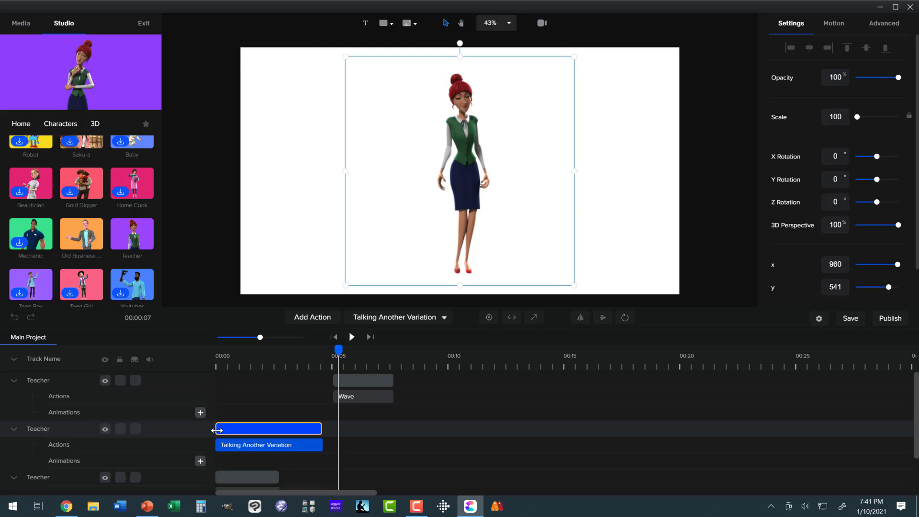
{"action": "left_click_drag", "start_coordinate": [214, 430], "coordinate": [304, 429]}
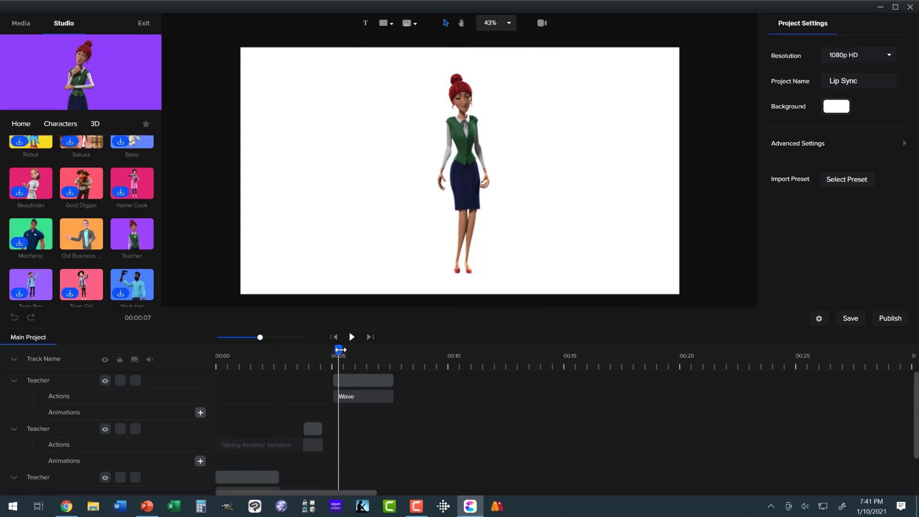
- Place the trimmed talking clip and the Wave clip back to back after the first talking clip, and play the project from the beginning
{"action": "left_click_drag", "start_coordinate": [341, 350], "coordinate": [323, 367]}
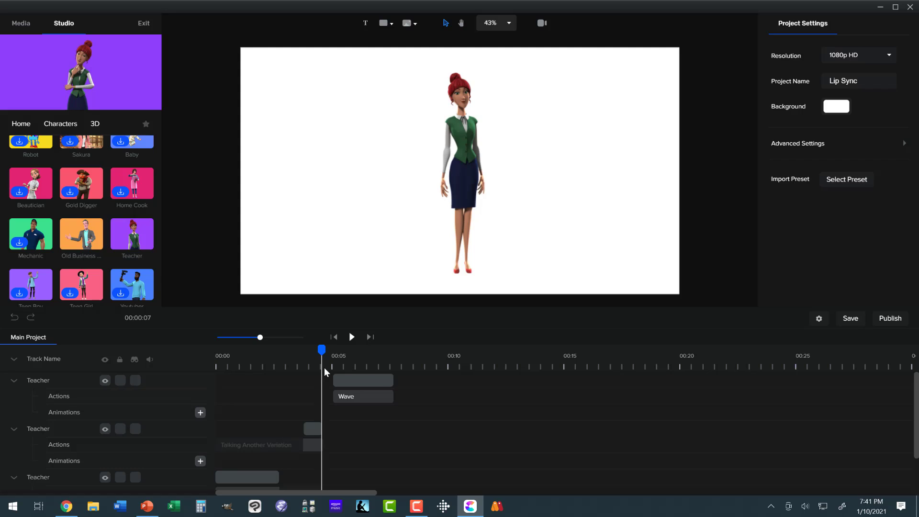
{"action": "left_click_drag", "start_coordinate": [309, 424], "coordinate": [284, 427]}
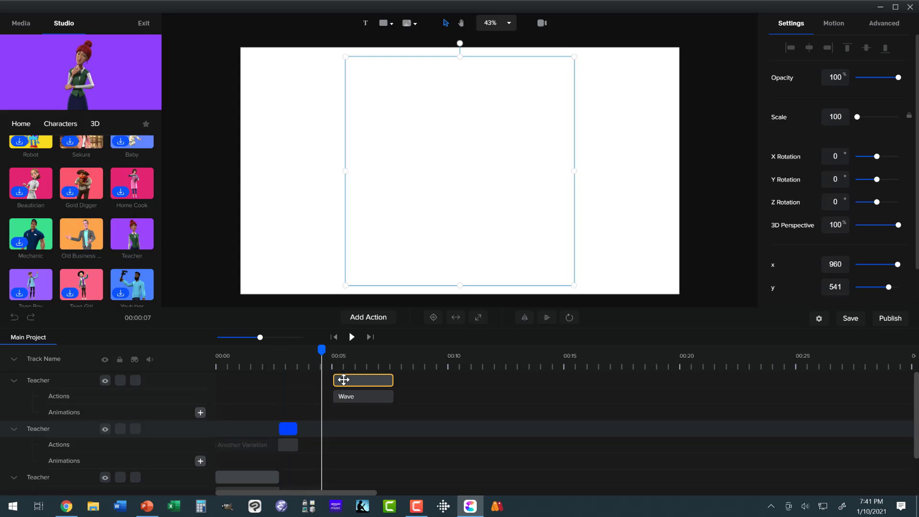
{"action": "left_click_drag", "start_coordinate": [340, 379], "coordinate": [303, 380]}
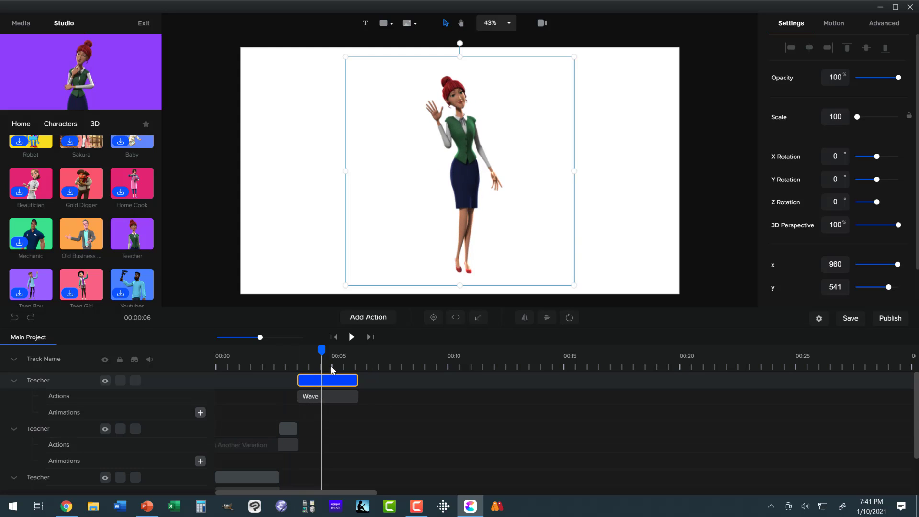
{"action": "left_click", "coordinate": [334, 338]}
{"action": "left_click", "coordinate": [351, 338]}
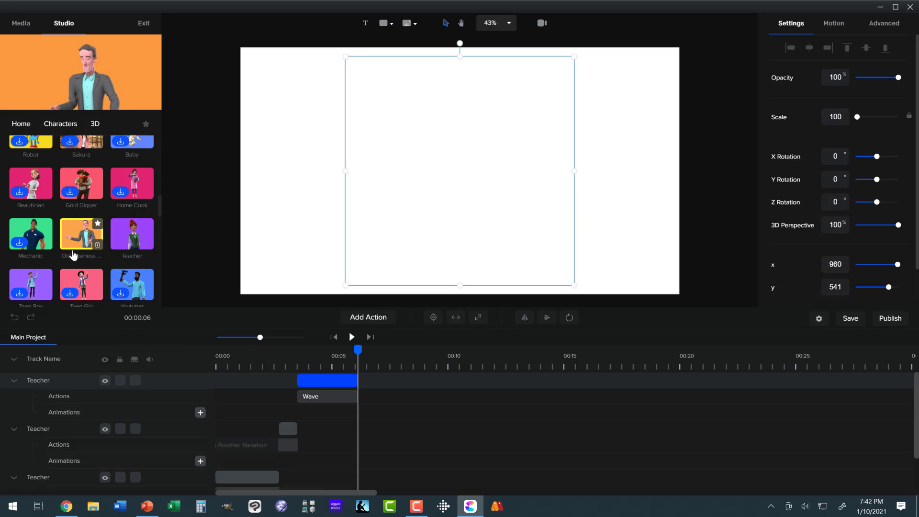
- Start a new text-to-speech with the script "This is a really long speach that I'm making in support of this animation demonstration."
{"action": "left_click", "coordinate": [17, 26]}
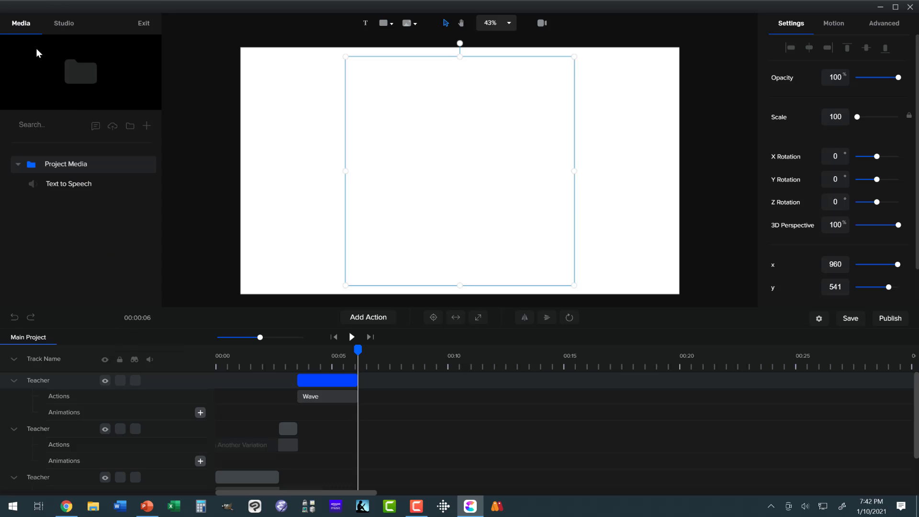
{"action": "left_click", "coordinate": [95, 128]}
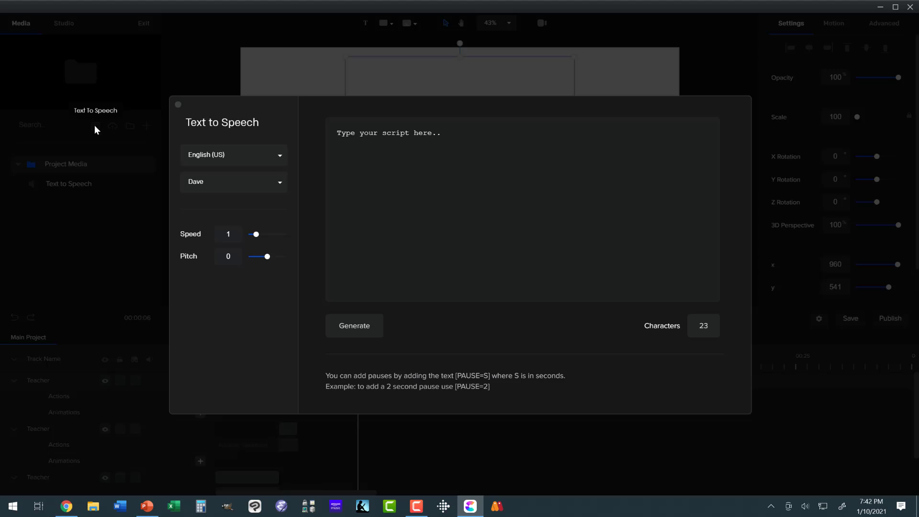
{"action": "left_click_drag", "start_coordinate": [444, 136], "coordinate": [333, 135]}
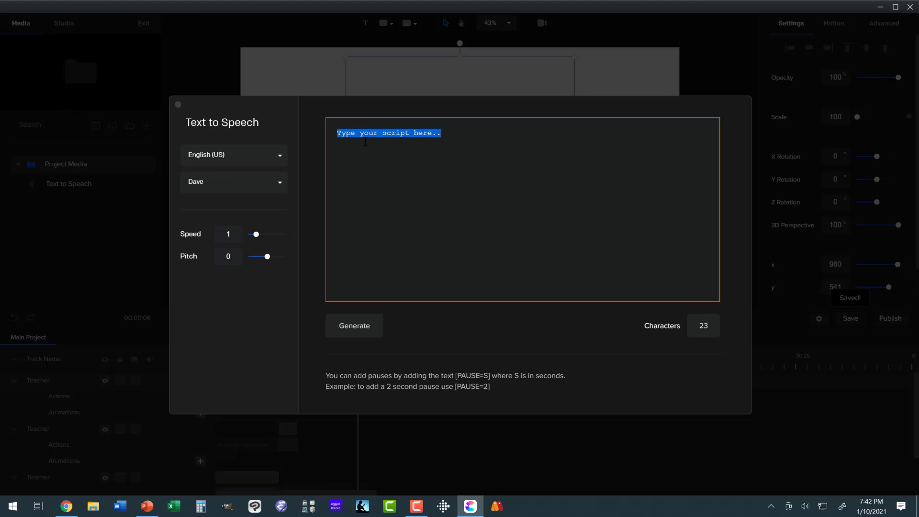
{"action": "type", "text": "This is a really long speach that I'm making in support of this animatio"}
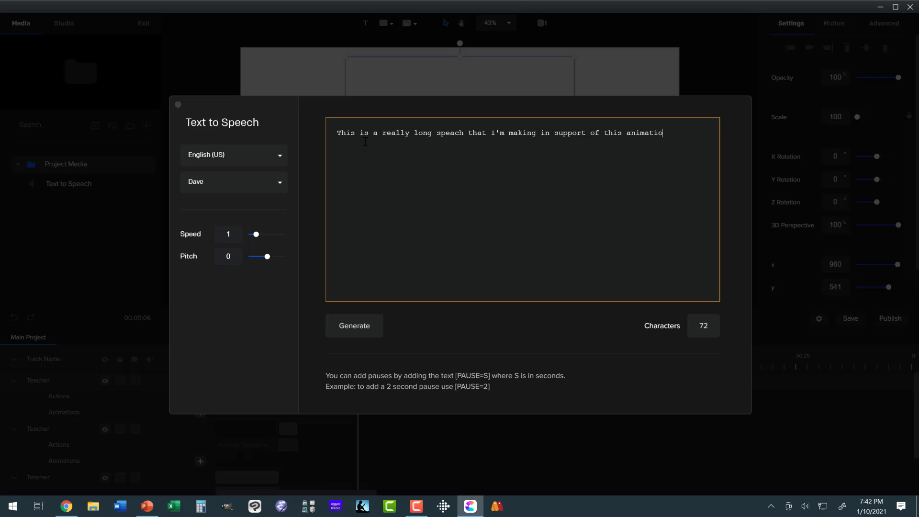
{"action": "type", "text": "emonstration."}
- Generate the speech with the Holly voice at speed 0.89 and import it to the media library
{"action": "left_click", "coordinate": [281, 187]}
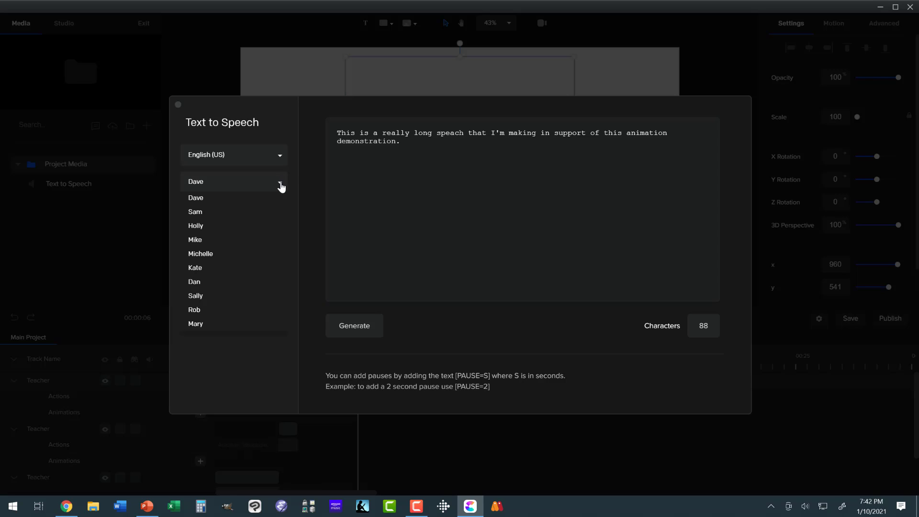
{"action": "left_click", "coordinate": [235, 228]}
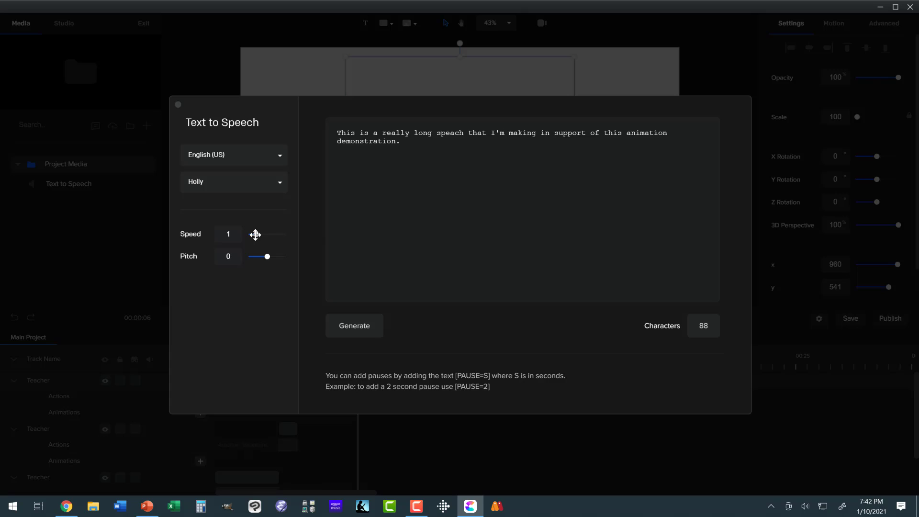
{"action": "left_click_drag", "start_coordinate": [255, 234], "coordinate": [255, 234]}
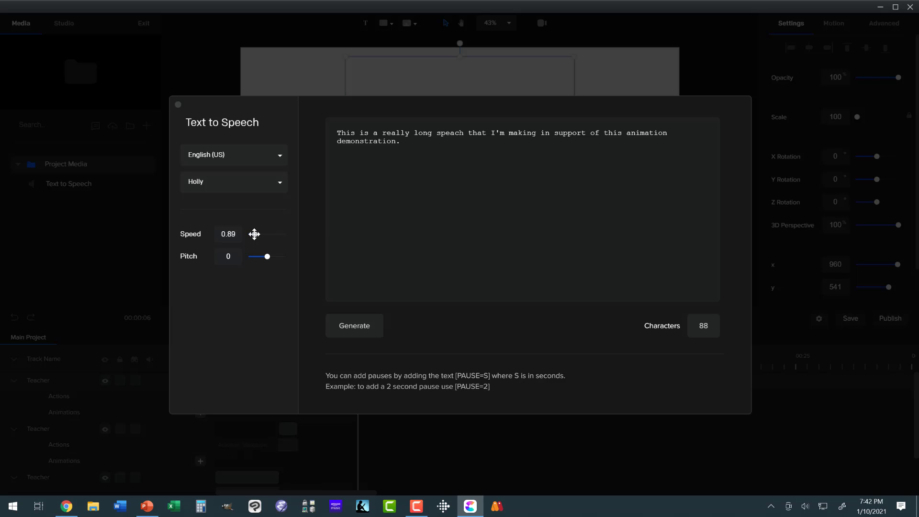
{"action": "left_click", "coordinate": [345, 326]}
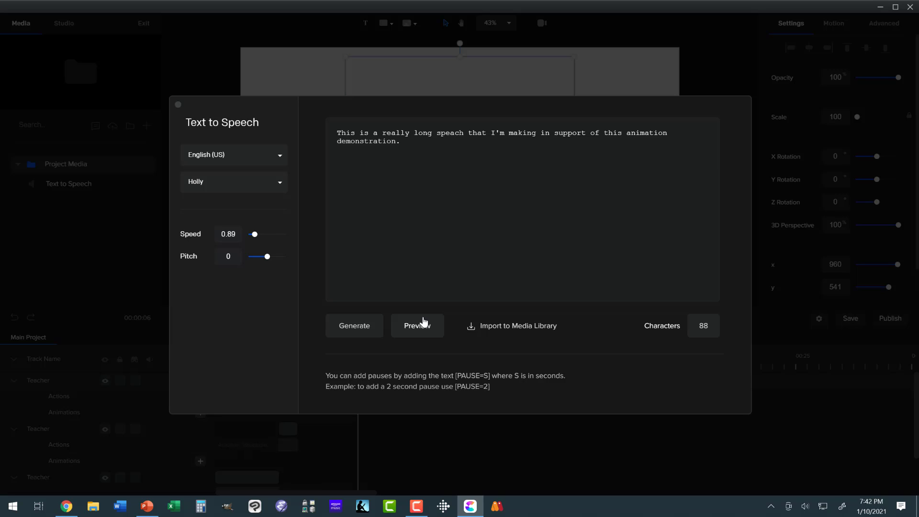
{"action": "left_click", "coordinate": [471, 327]}
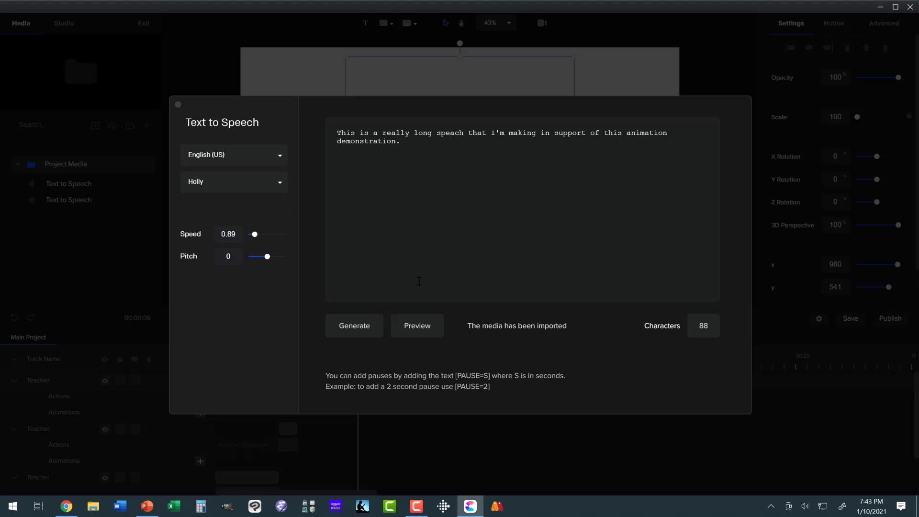
{"action": "left_click", "coordinate": [178, 105]}
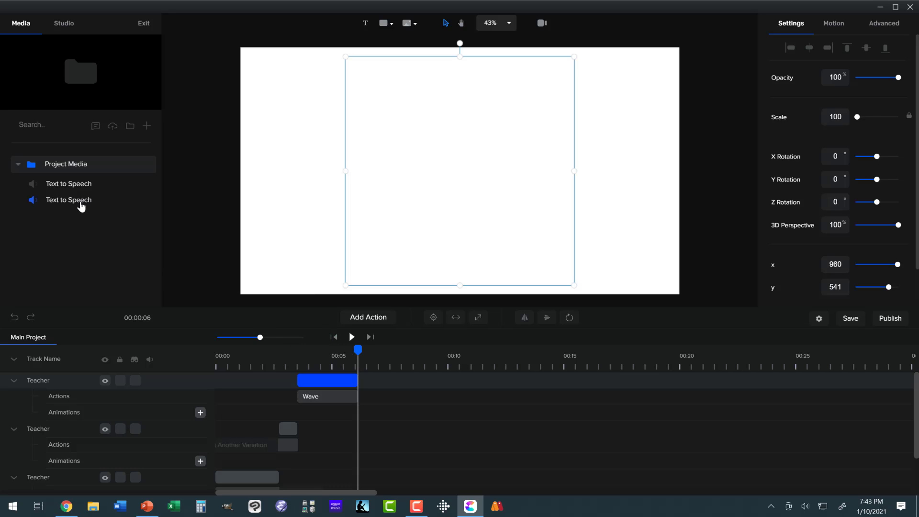
- Add the new long speech audio to the timeline, starting at the end of the Wave clip
{"action": "left_click_drag", "start_coordinate": [84, 187], "coordinate": [424, 229]}
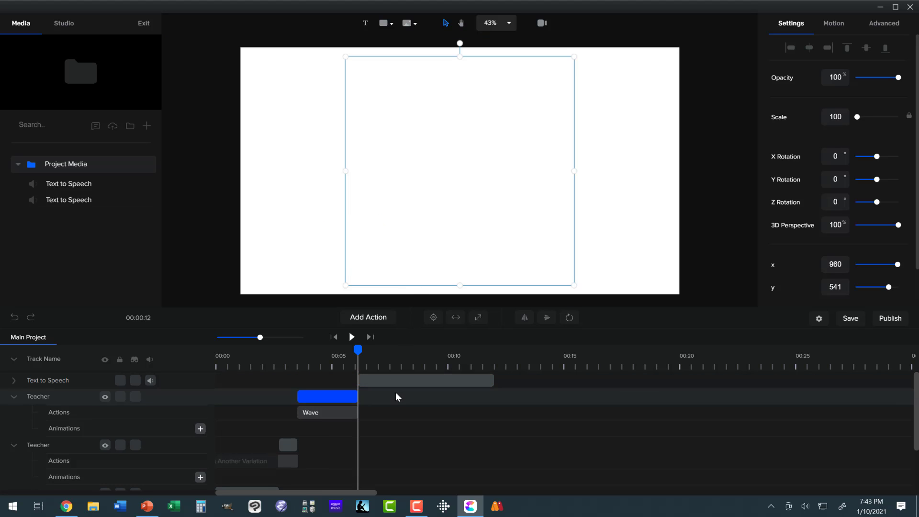
{"action": "scroll", "coordinate": [396, 396], "scroll_direction": "down", "scroll_amount": 1}
{"action": "scroll", "coordinate": [395, 392], "scroll_direction": "up", "scroll_amount": 1}
- Duplicate the Wave Teacher clip and move the copy so it starts together with the new speech audio
{"action": "left_click", "coordinate": [335, 398]}
{"action": "right_click", "coordinate": [336, 398]}
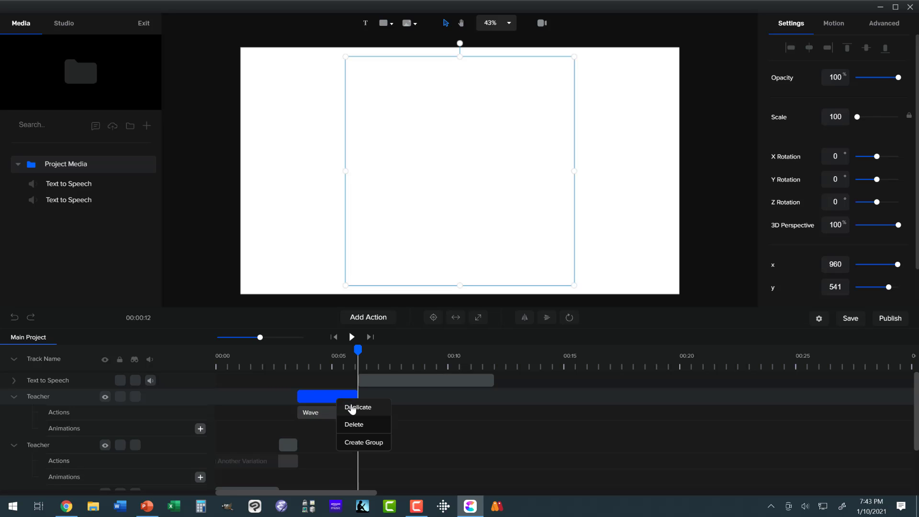
{"action": "left_click", "coordinate": [351, 408]}
{"action": "left_click_drag", "start_coordinate": [333, 398], "coordinate": [389, 407]}
- Change the action of the Teacher clip under the new speech to Talking Another Variation
{"action": "left_click", "coordinate": [383, 413]}
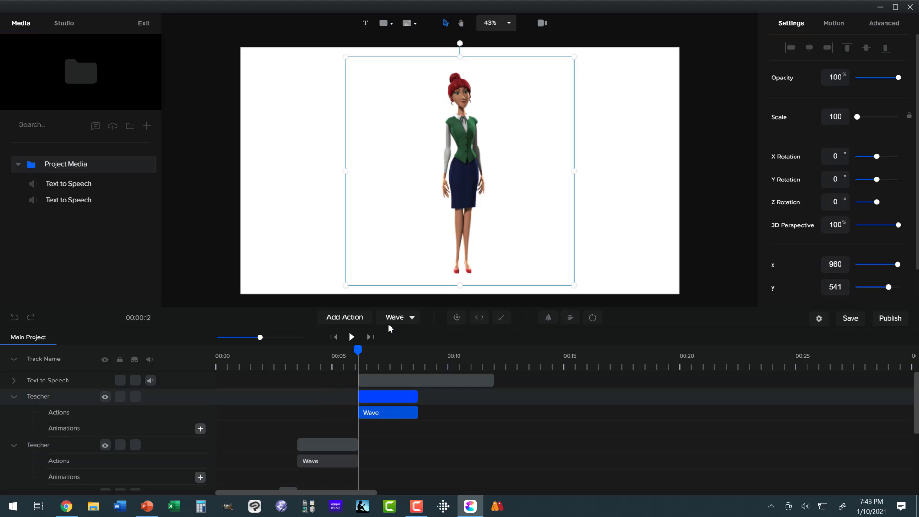
{"action": "left_click", "coordinate": [410, 318]}
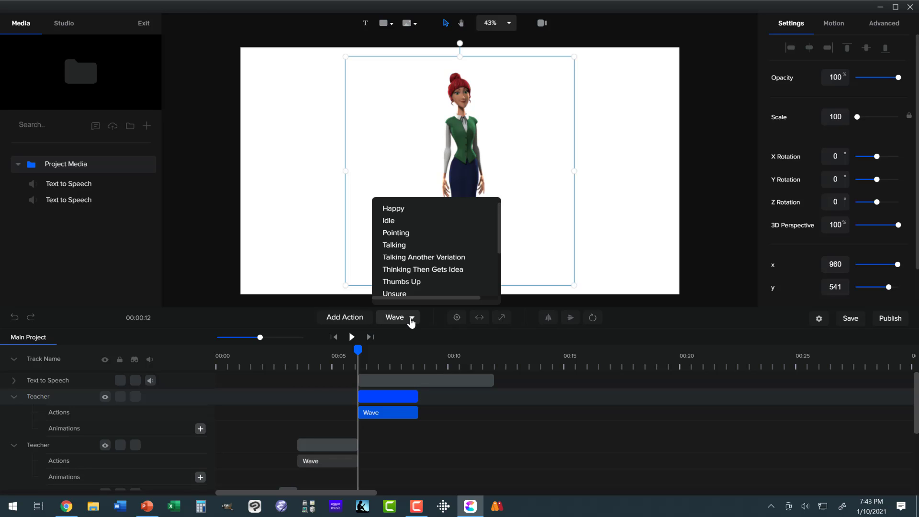
{"action": "left_click", "coordinate": [407, 258]}
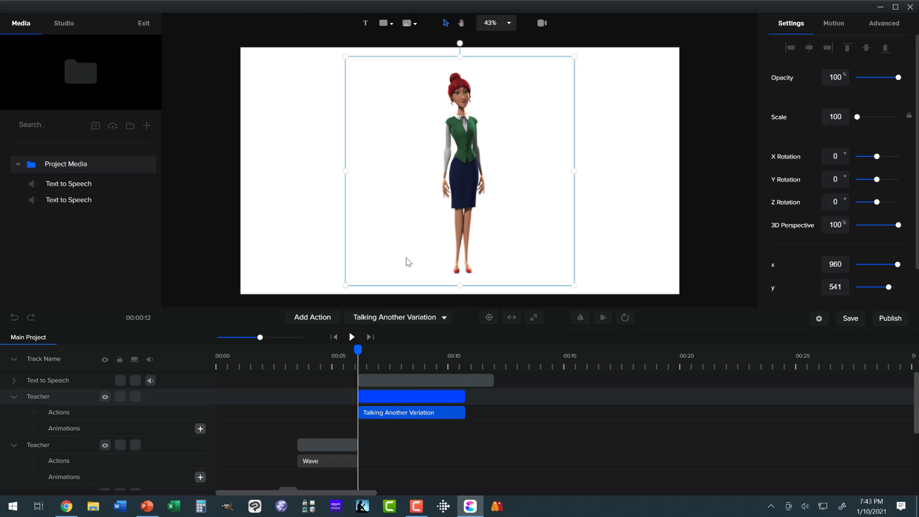
{"action": "left_click", "coordinate": [412, 397]}
{"action": "left_click", "coordinate": [439, 380]}
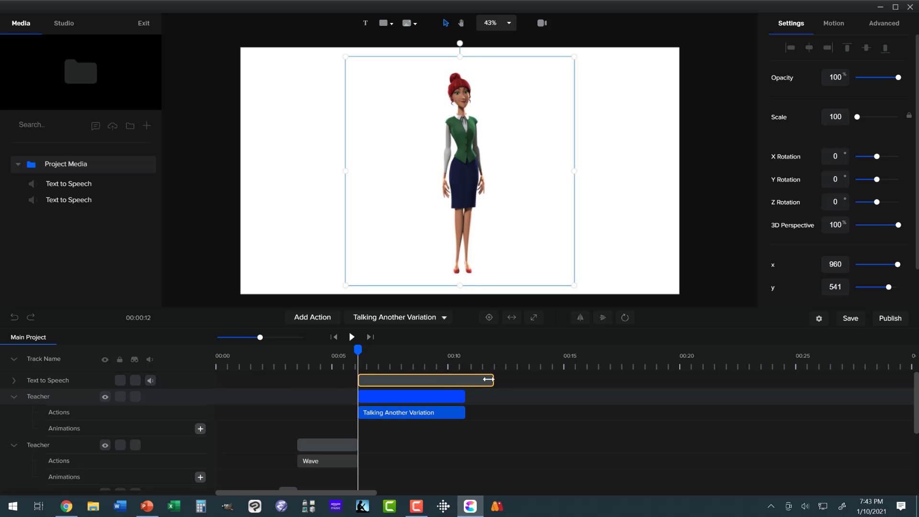
{"action": "left_click_drag", "start_coordinate": [490, 379], "coordinate": [454, 383]}
{"action": "left_click_drag", "start_coordinate": [464, 401], "coordinate": [453, 404]}
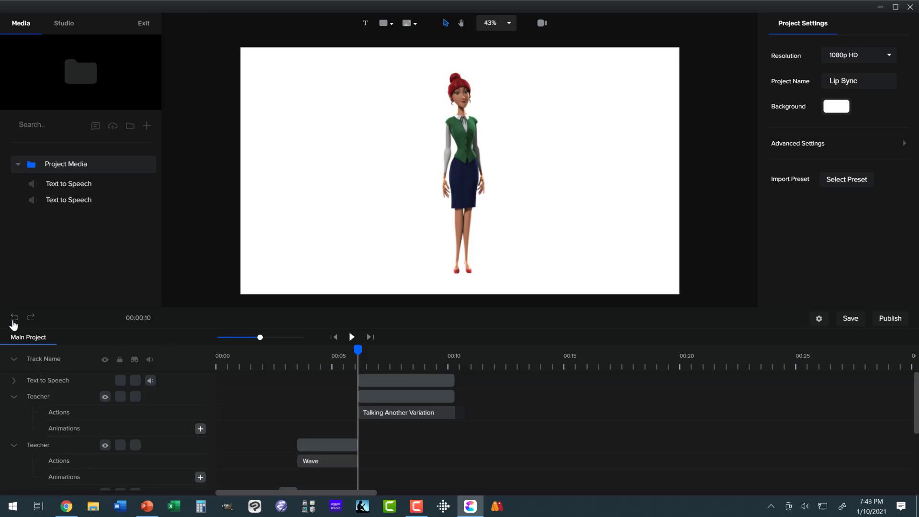
{"action": "left_click", "coordinate": [14, 320]}
{"action": "left_click", "coordinate": [14, 320]}
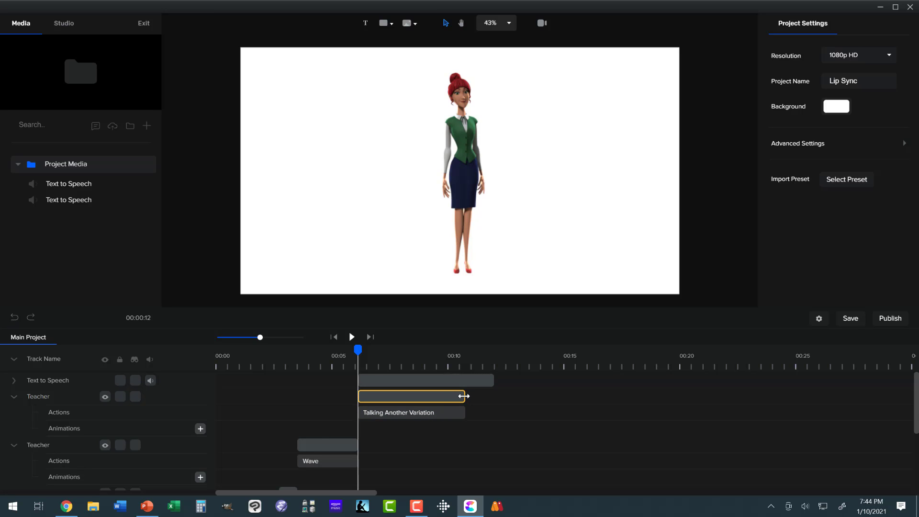
{"action": "left_click_drag", "start_coordinate": [463, 397], "coordinate": [444, 398]}
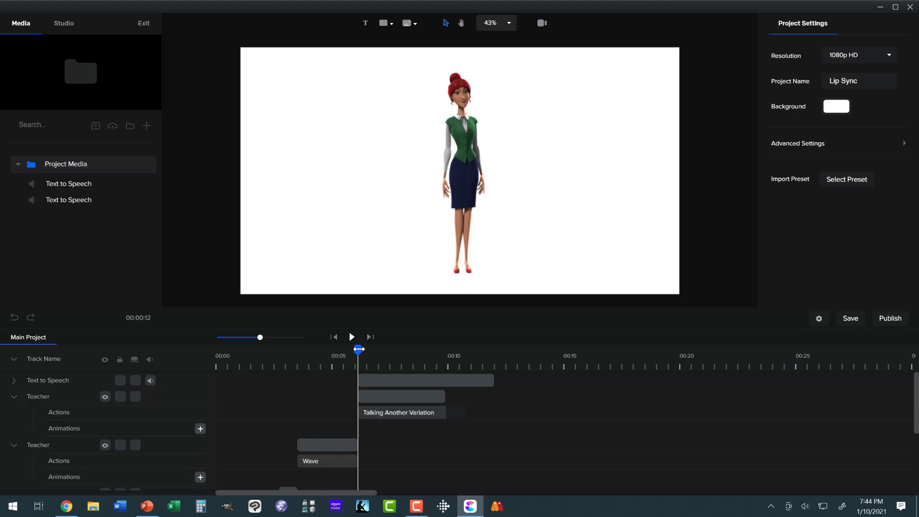
{"action": "left_click_drag", "start_coordinate": [358, 349], "coordinate": [436, 361]}
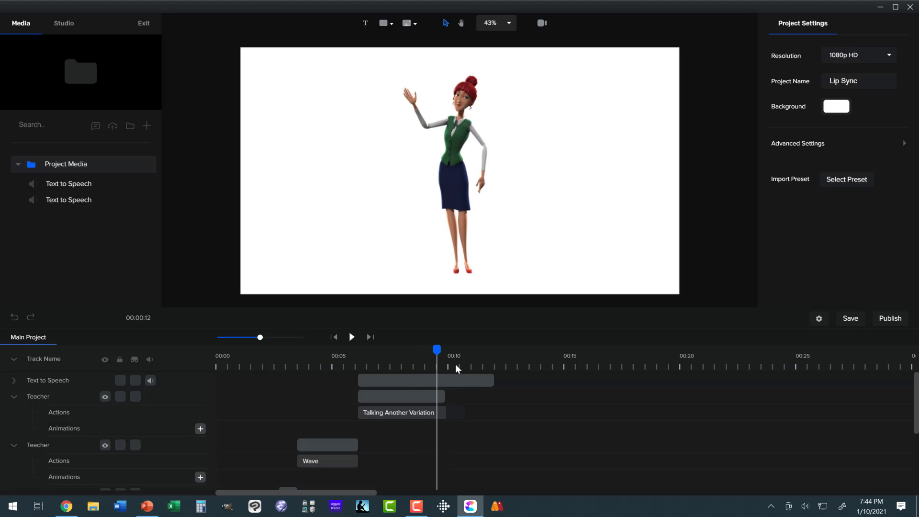
{"action": "left_click", "coordinate": [477, 367]}
{"action": "left_click", "coordinate": [441, 392]}
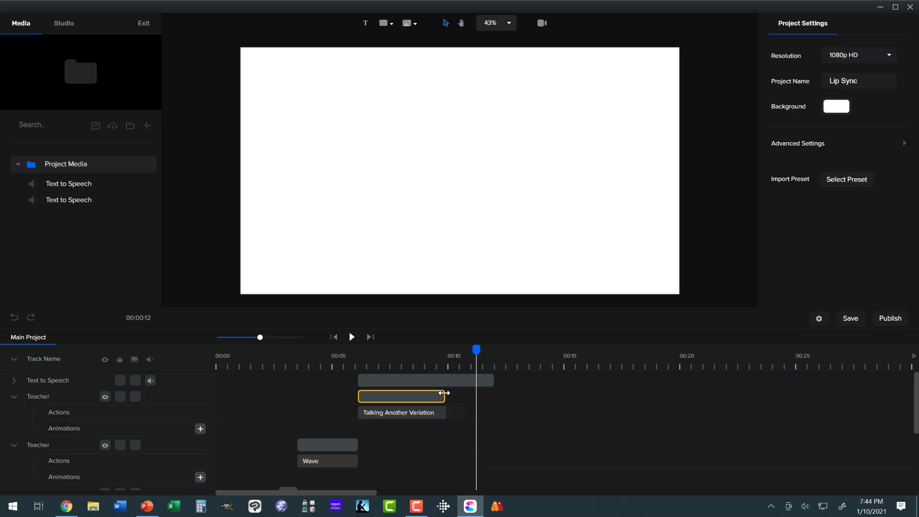
{"action": "left_click_drag", "start_coordinate": [444, 392], "coordinate": [465, 393]}
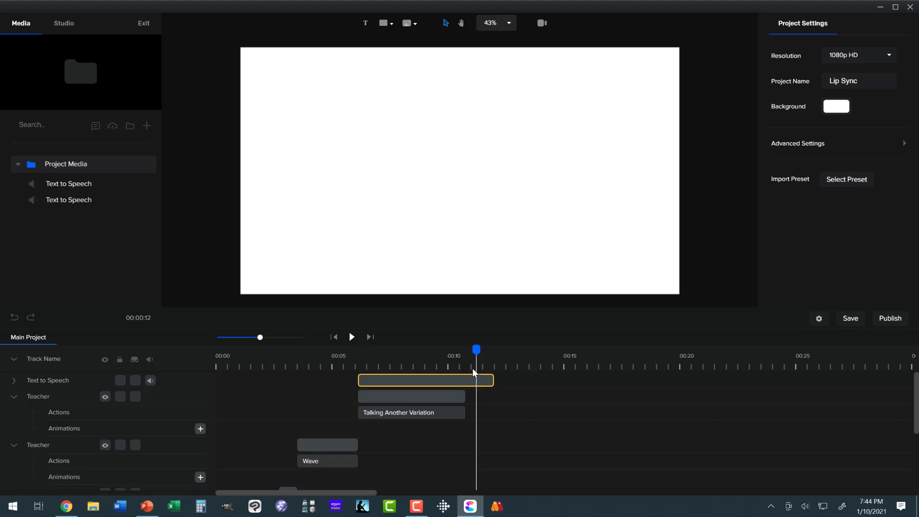
- Trim the end of the Talking Another Variation Teacher clip back to the playhead, shortly after 10 seconds
{"action": "left_click_drag", "start_coordinate": [476, 350], "coordinate": [456, 357]}
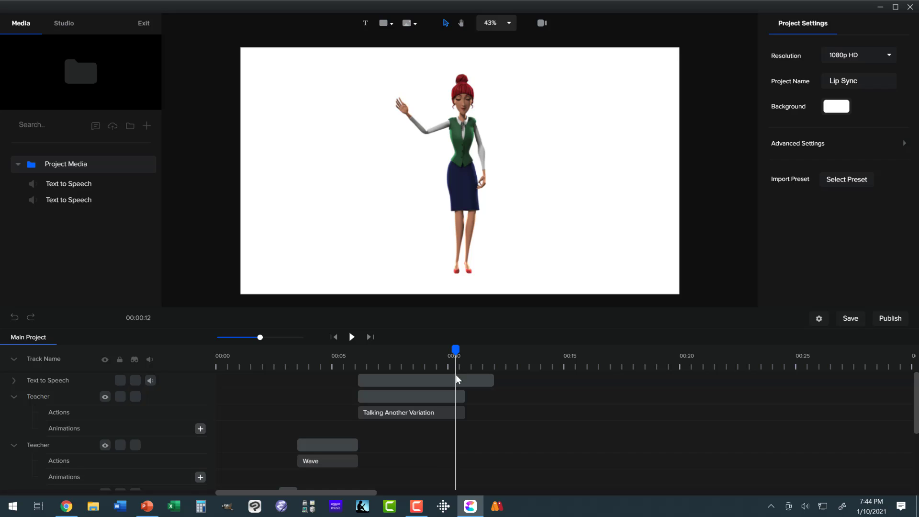
{"action": "left_click", "coordinate": [461, 397]}
{"action": "left_click_drag", "start_coordinate": [462, 396], "coordinate": [455, 397]}
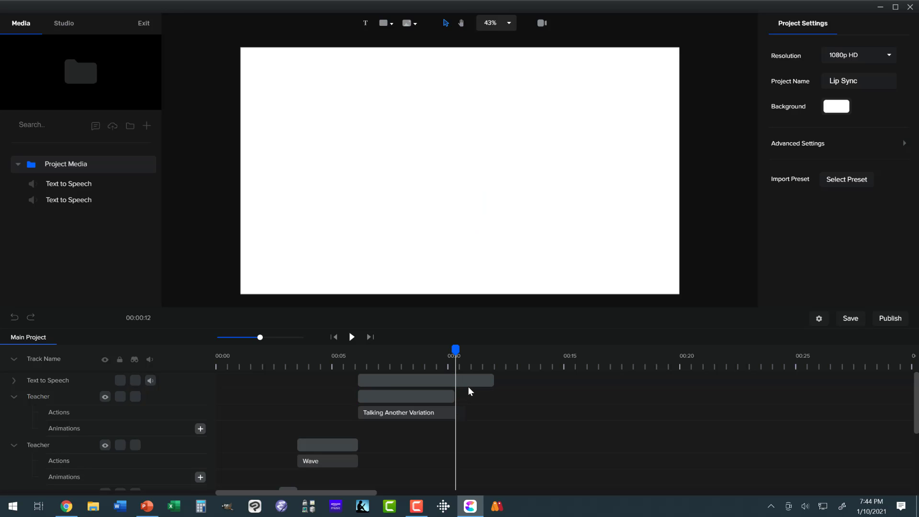
- Duplicate the trimmed Talking Another Variation clip and move the copy so it starts where the first one ends
{"action": "left_click", "coordinate": [428, 396]}
{"action": "right_click", "coordinate": [425, 396]}
{"action": "left_click", "coordinate": [440, 405]}
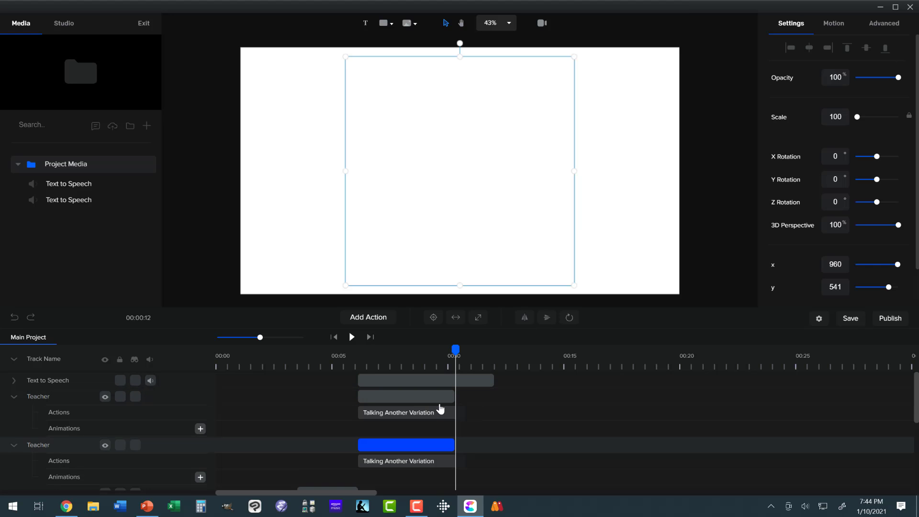
{"action": "left_click_drag", "start_coordinate": [412, 396], "coordinate": [499, 401]}
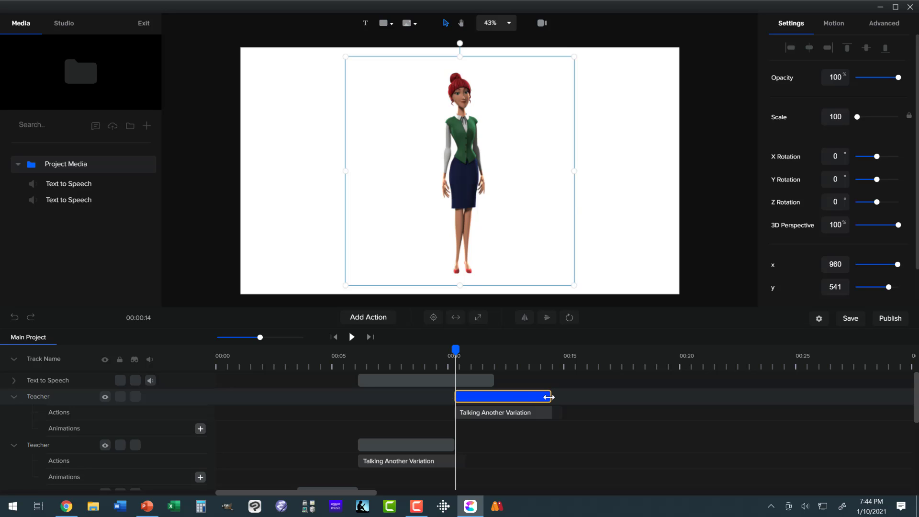
- Extend the copied Teacher clip to its full length, and trim its start to skip the initial standing pose
{"action": "left_click_drag", "start_coordinate": [554, 397], "coordinate": [561, 397]}
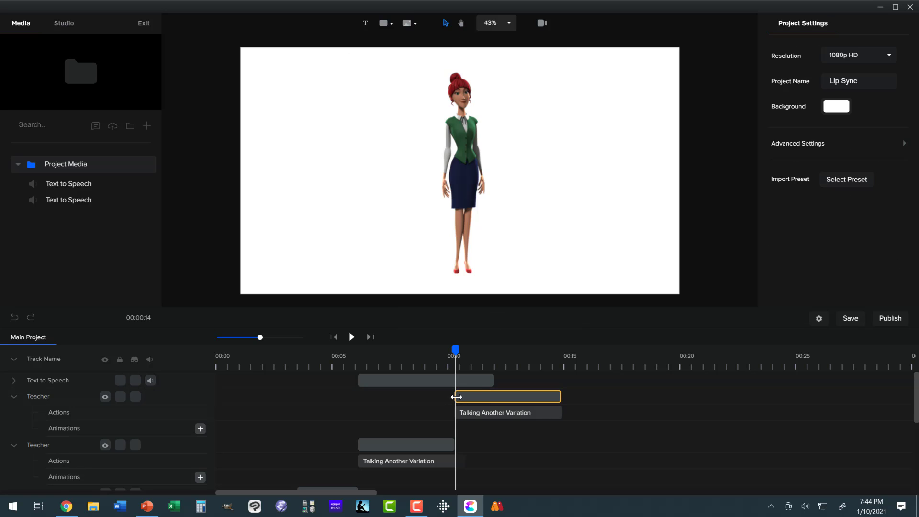
{"action": "left_click_drag", "start_coordinate": [456, 397], "coordinate": [456, 397]}
{"action": "left_click", "coordinate": [457, 396]}
{"action": "left_click", "coordinate": [468, 355]}
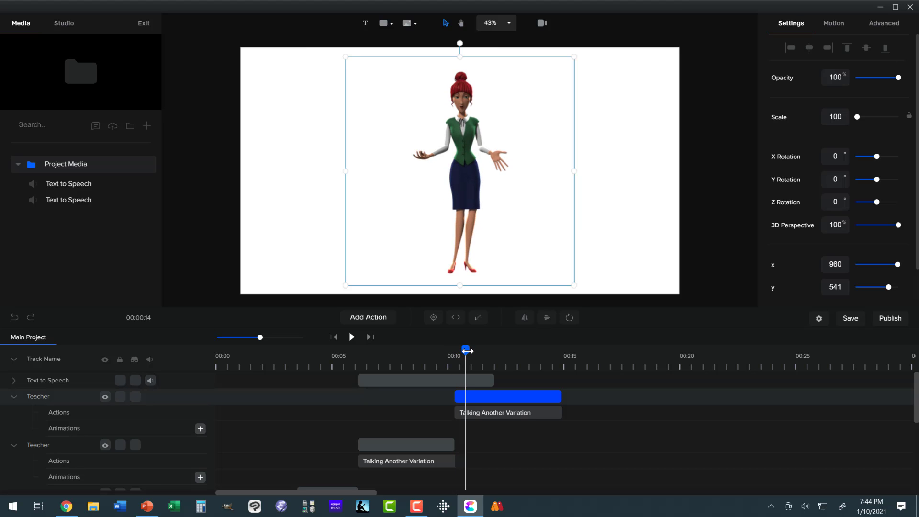
{"action": "left_click_drag", "start_coordinate": [466, 351], "coordinate": [462, 355]}
{"action": "left_click", "coordinate": [455, 393]}
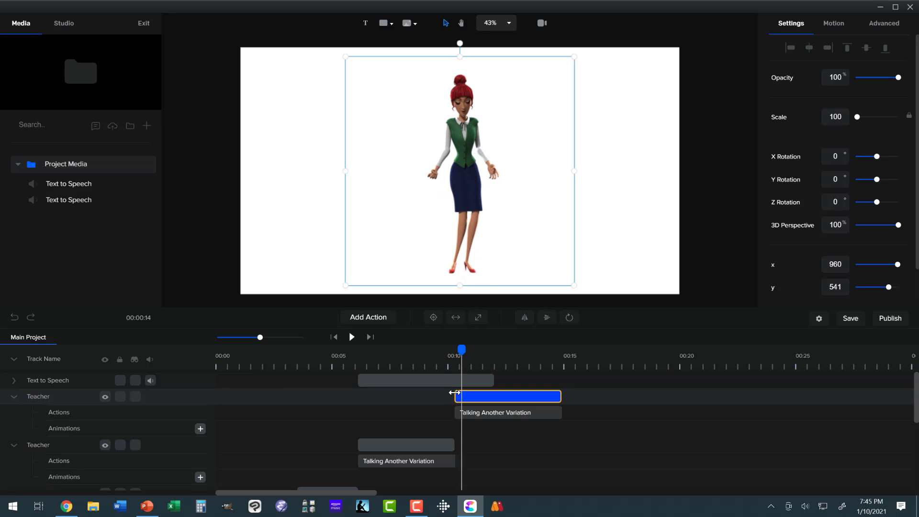
{"action": "left_click_drag", "start_coordinate": [459, 393], "coordinate": [463, 391]}
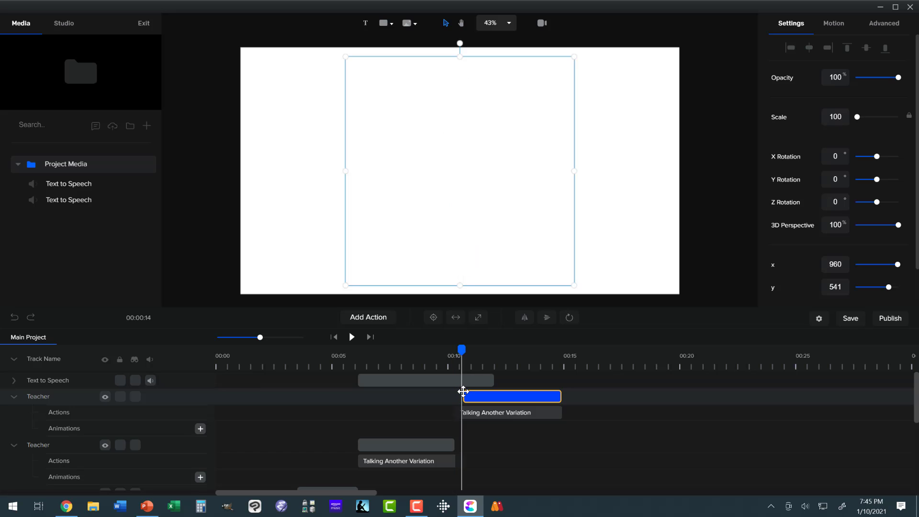
- Align the copied Teacher clip's start precisely with the playhead, and trim its end to match the end of the speech audio
{"action": "left_click", "coordinate": [301, 360]}
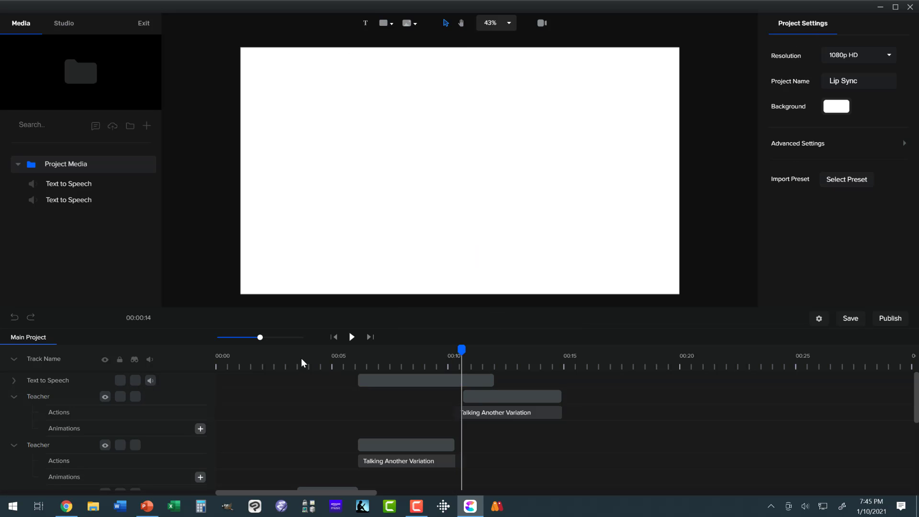
{"action": "left_click_drag", "start_coordinate": [276, 338], "coordinate": [279, 337]}
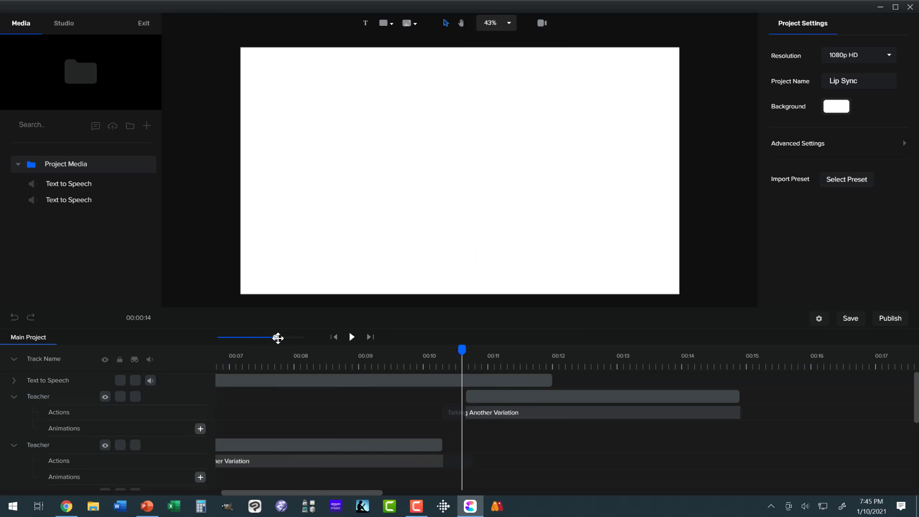
{"action": "left_click", "coordinate": [467, 394]}
{"action": "left_click_drag", "start_coordinate": [467, 394], "coordinate": [462, 395]}
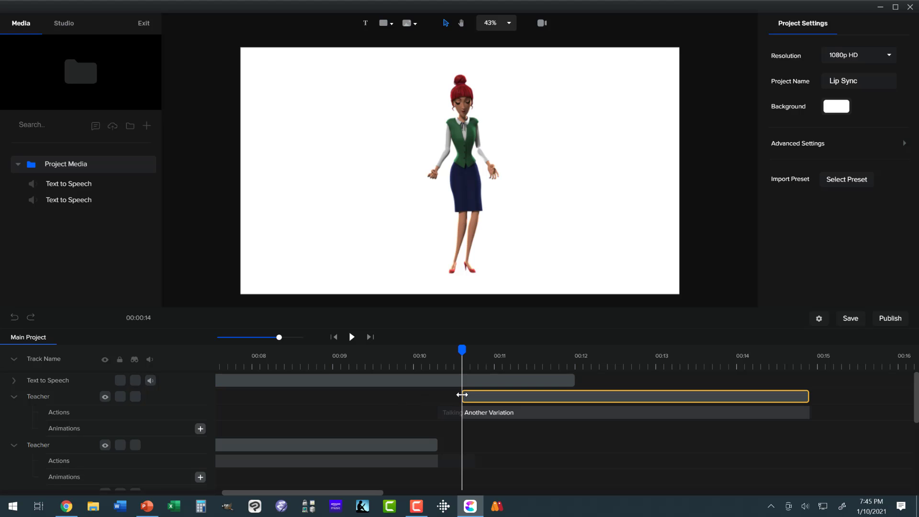
{"action": "left_click", "coordinate": [462, 394]}
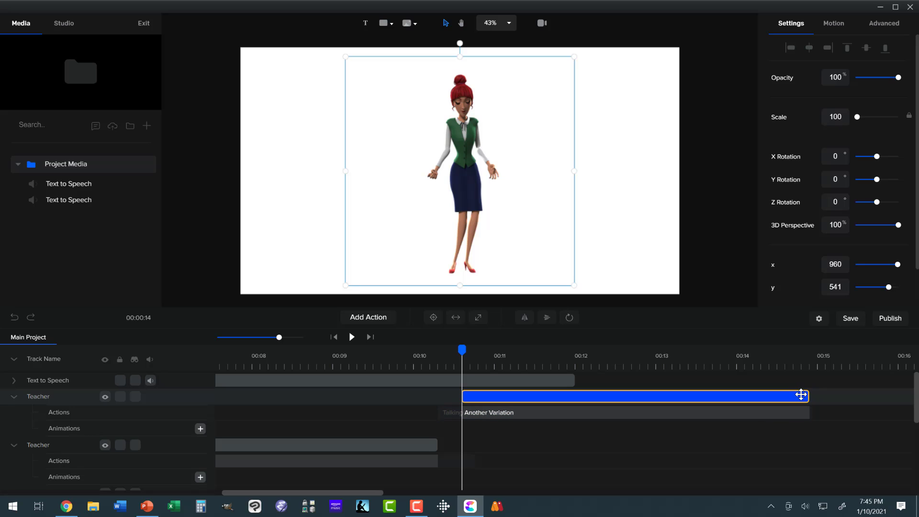
{"action": "left_click_drag", "start_coordinate": [807, 398], "coordinate": [571, 396]}
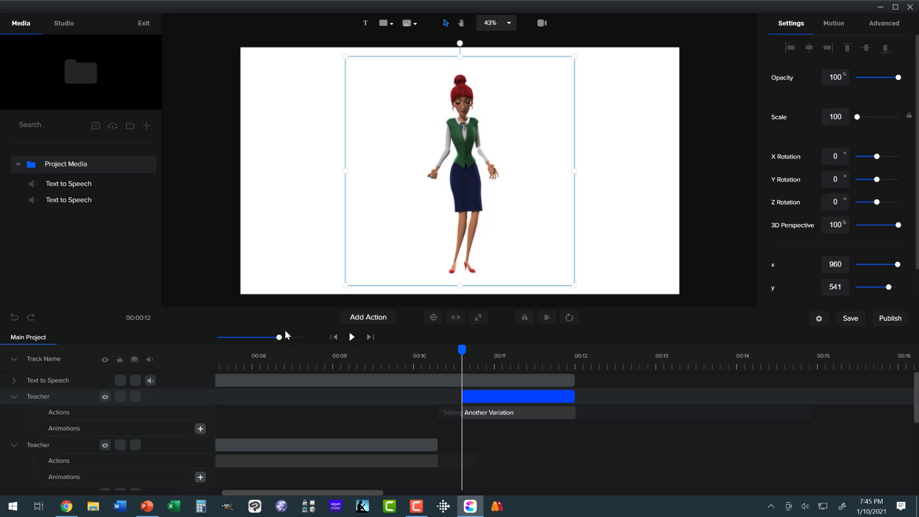
- Play the long speech section from just before its start to check the transition between the two talking clips
{"action": "left_click_drag", "start_coordinate": [275, 336], "coordinate": [266, 335]}
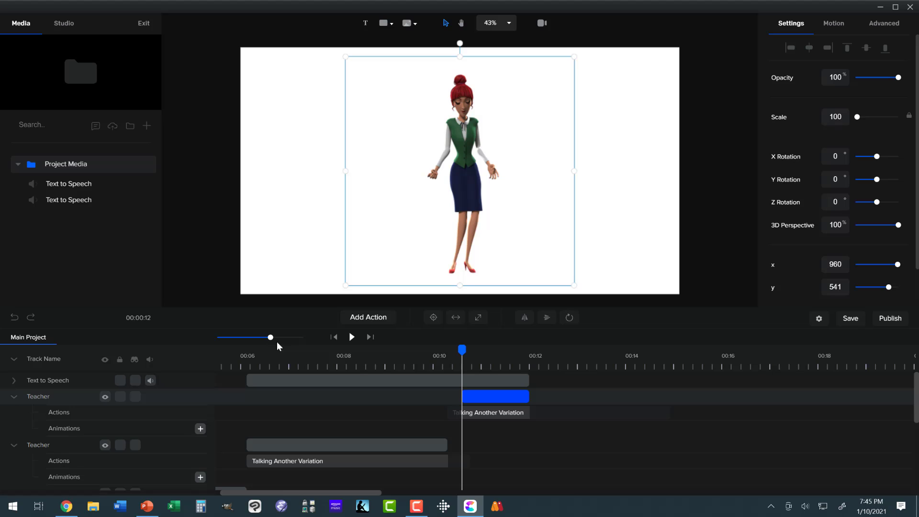
{"action": "left_click_drag", "start_coordinate": [463, 351], "coordinate": [237, 369]}
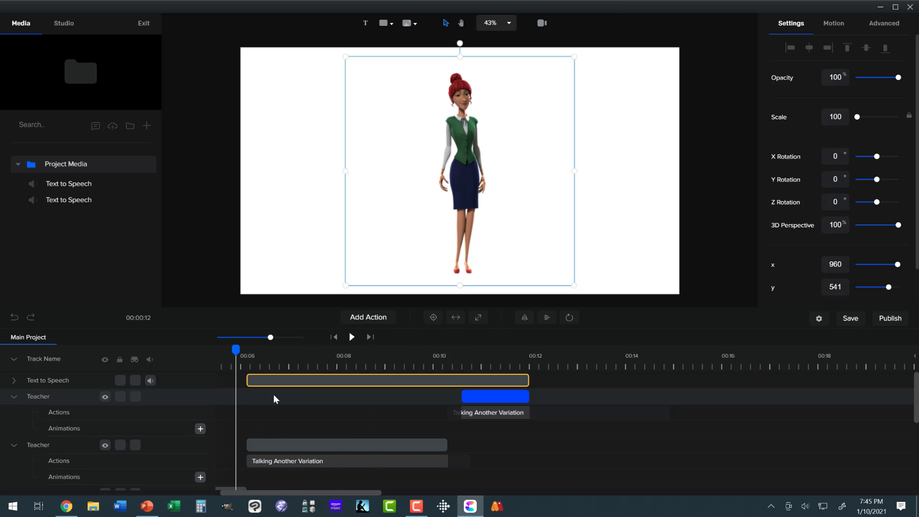
{"action": "scroll", "coordinate": [282, 401], "scroll_direction": "down", "scroll_amount": 3}
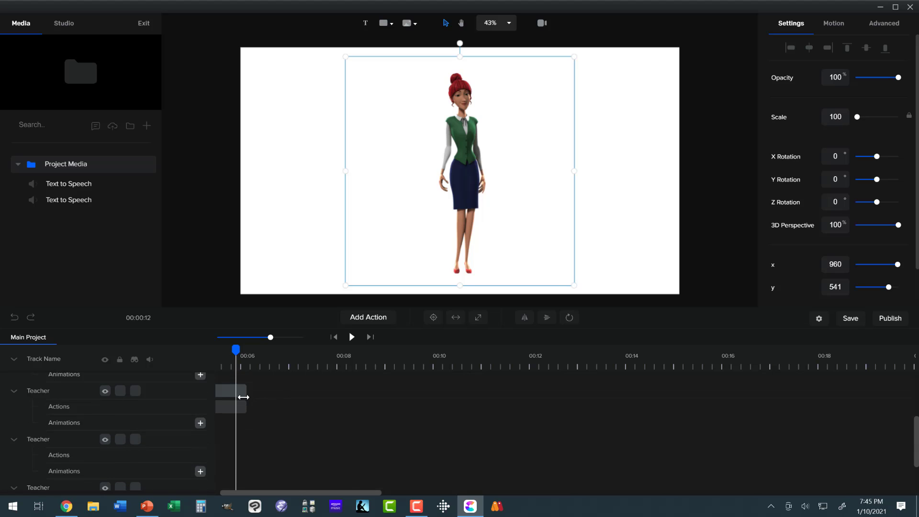
{"action": "scroll", "coordinate": [259, 399], "scroll_direction": "up", "scroll_amount": 2}
{"action": "scroll", "coordinate": [259, 399], "scroll_direction": "down", "scroll_amount": 1}
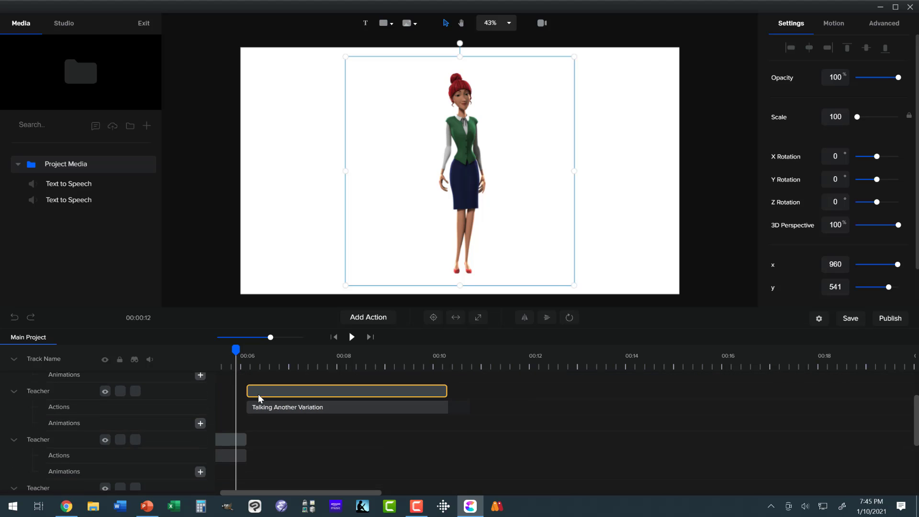
{"action": "scroll", "coordinate": [259, 398], "scroll_direction": "up", "scroll_amount": 2}
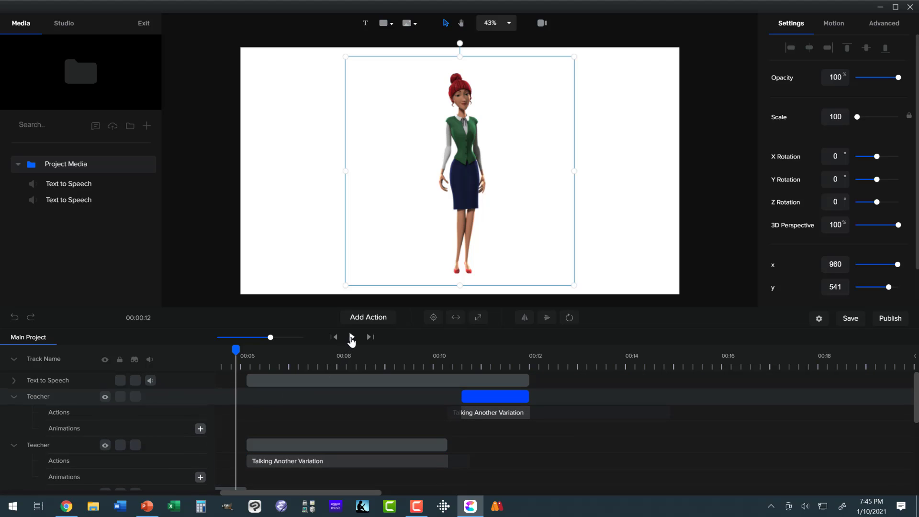
{"action": "left_click", "coordinate": [352, 337]}
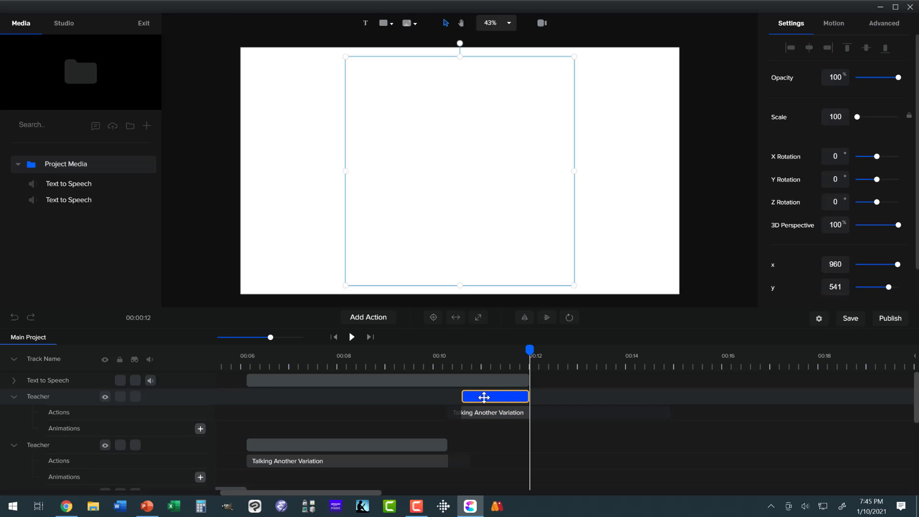
- Close the gap between the two talking clips, keep the second one ending with the speech audio, and replay the section
{"action": "left_click_drag", "start_coordinate": [484, 396], "coordinate": [524, 399]}
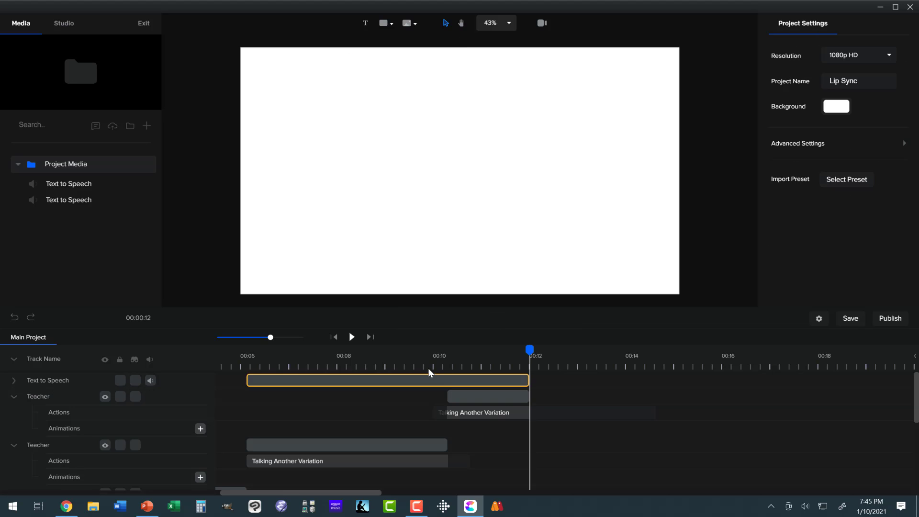
{"action": "left_click_drag", "start_coordinate": [530, 351], "coordinate": [236, 363]}
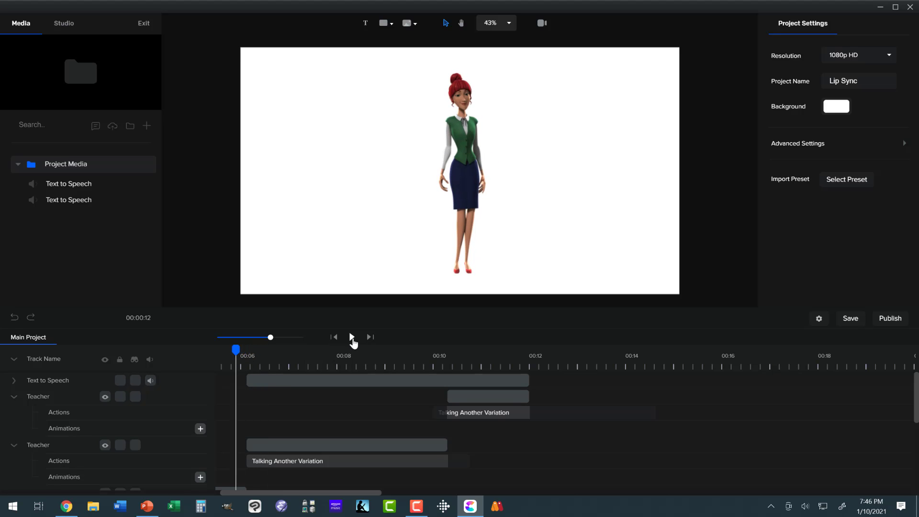
{"action": "left_click", "coordinate": [353, 337]}
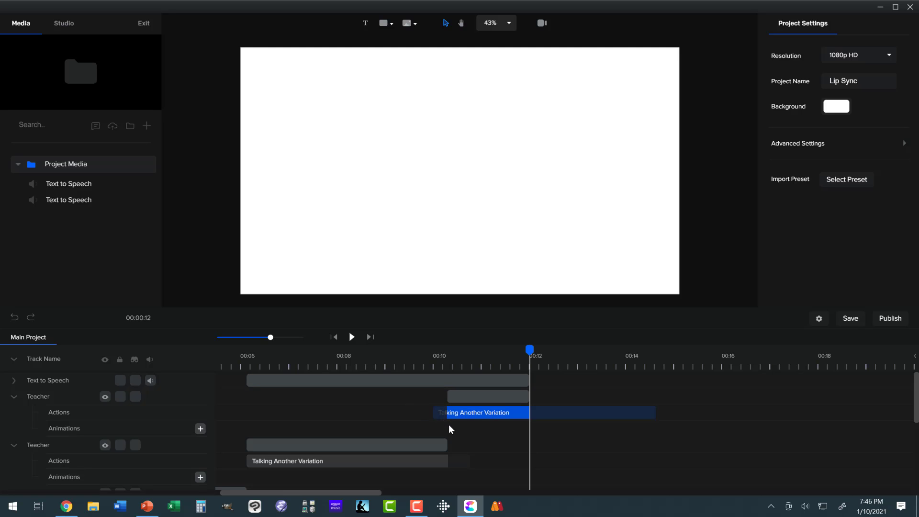
{"action": "left_click", "coordinate": [446, 444]}
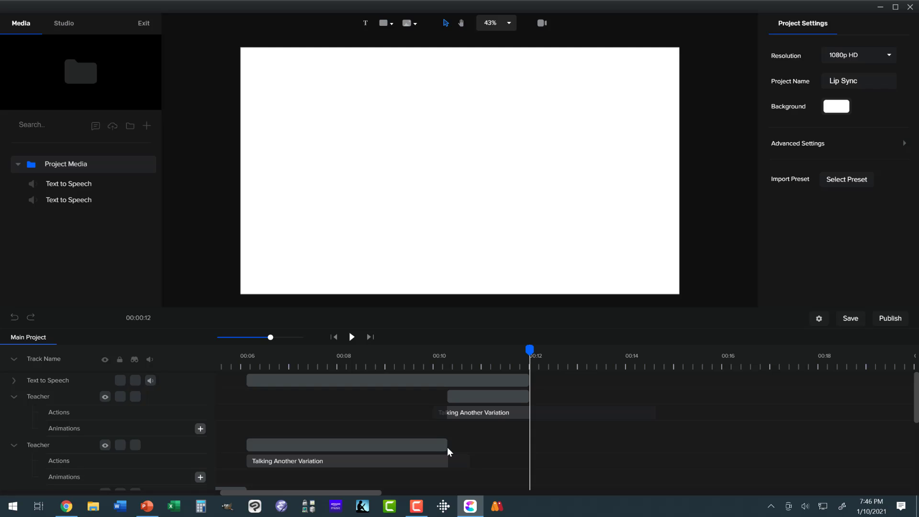
{"action": "left_click", "coordinate": [445, 426]}
{"action": "left_click", "coordinate": [449, 399]}
{"action": "left_click", "coordinate": [450, 412]}
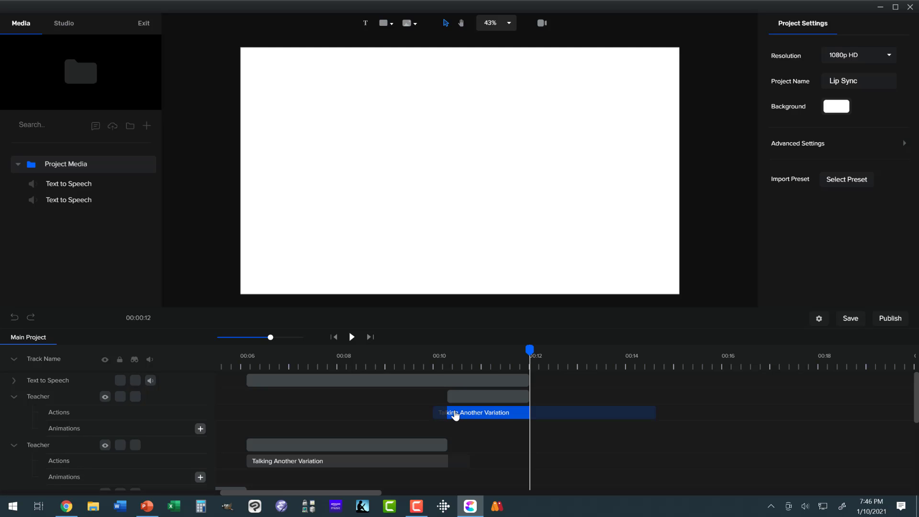
{"action": "left_click", "coordinate": [441, 397]}
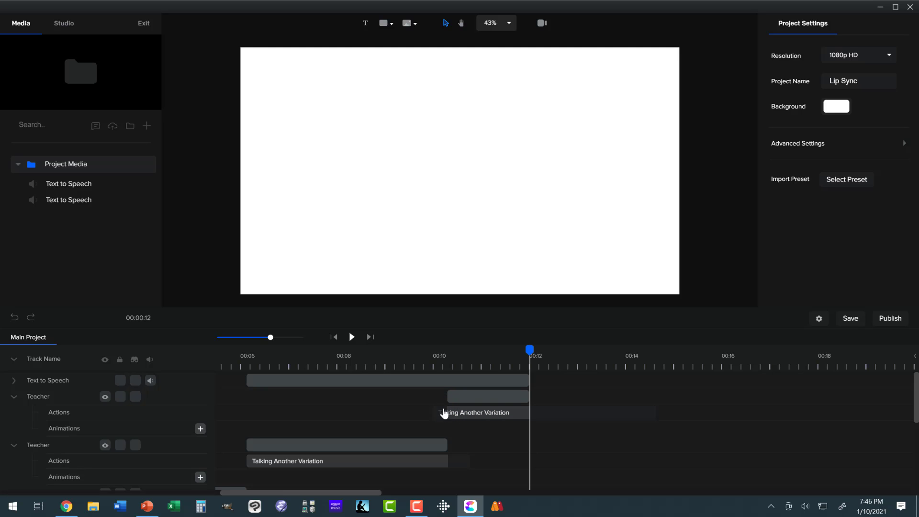
{"action": "left_click", "coordinate": [443, 409]}
{"action": "left_click", "coordinate": [444, 393]}
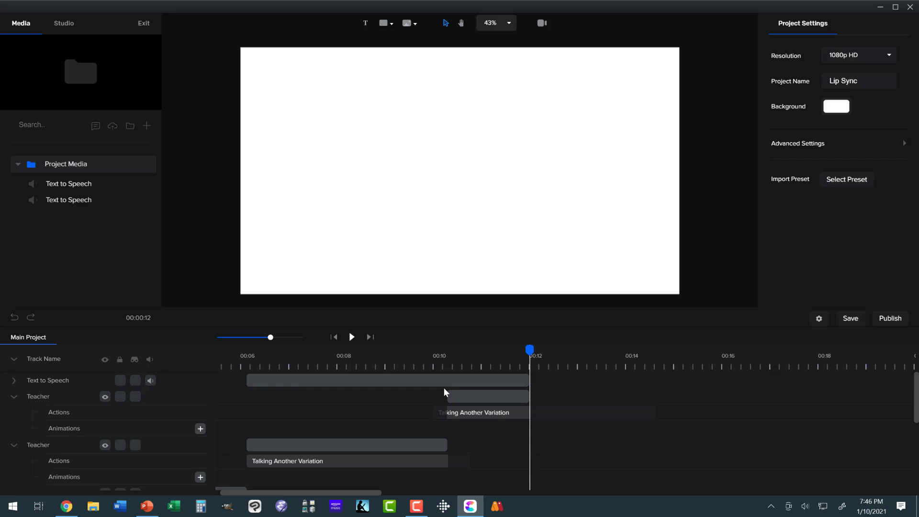